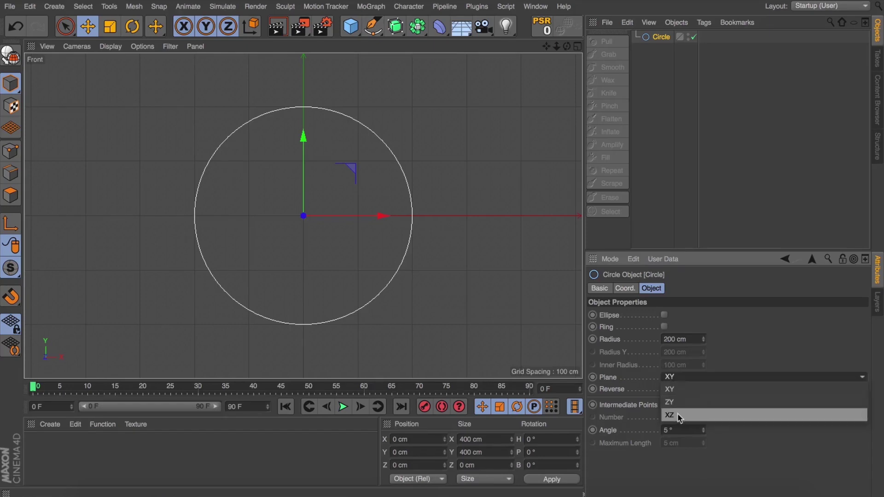
Set the circle's plane to XZ and scale it down uniformly to about 340 cm across
{"action": "left_click", "coordinate": [679, 417]}
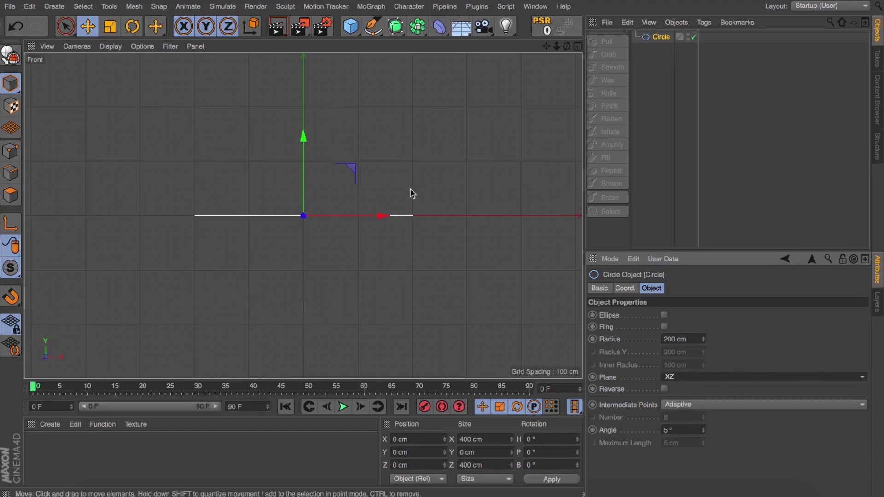
{"action": "left_click_drag", "start_coordinate": [304, 137], "coordinate": [301, 225]}
{"action": "key", "text": "super+z"}
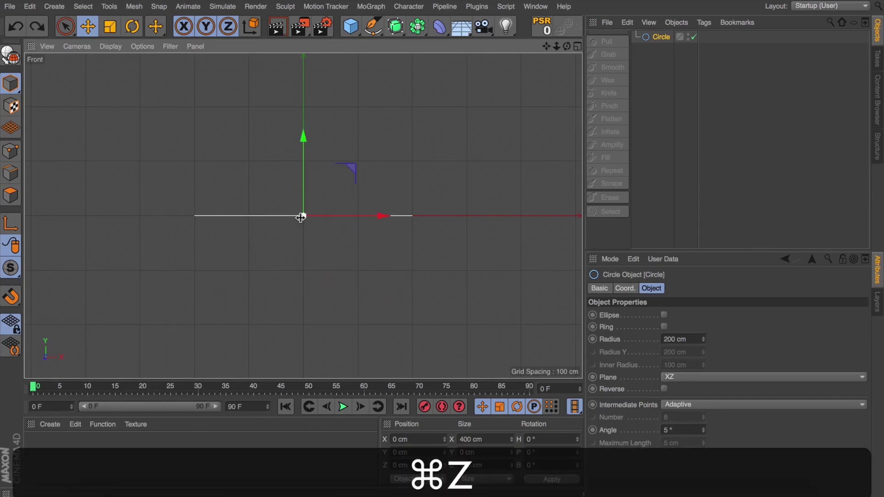
{"action": "key", "text": "super+t"}
{"action": "left_click_drag", "start_coordinate": [412, 148], "coordinate": [376, 149]}
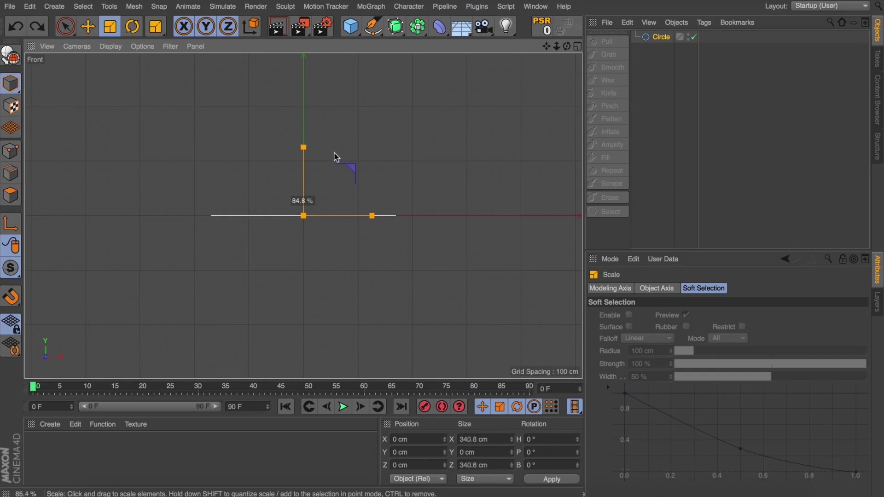
{"action": "left_click_drag", "start_coordinate": [340, 158], "coordinate": [339, 158]}
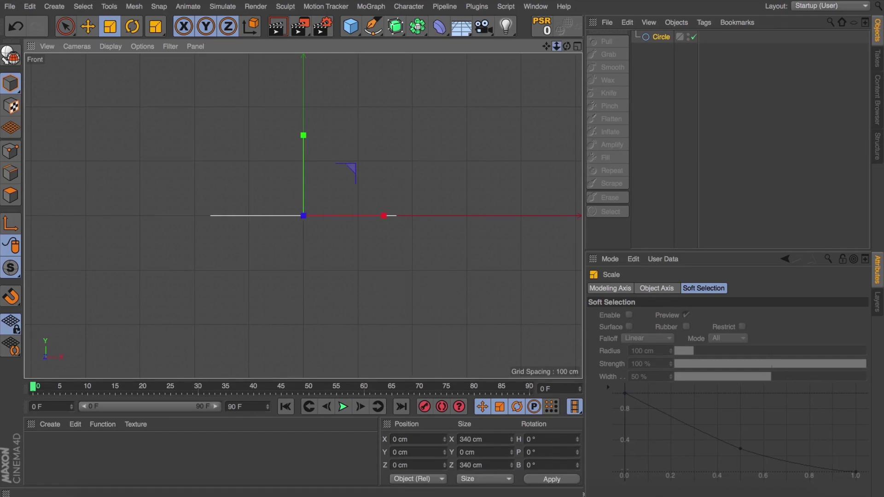
Duplicate the circle and raise the copy along the Y axis to about 498 cm
{"action": "left_click_drag", "start_coordinate": [547, 47], "coordinate": [548, 77]}
{"action": "key", "text": "super+v"}
{"action": "key", "text": "e"}
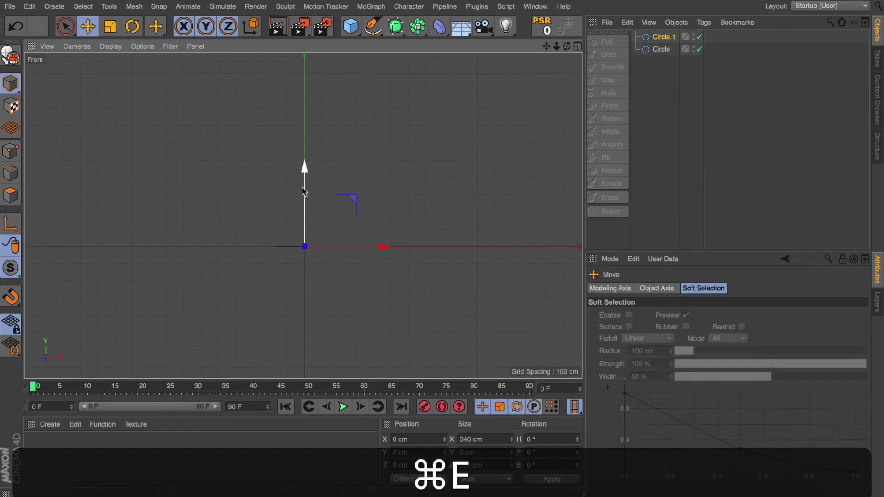
{"action": "left_click_drag", "start_coordinate": [306, 168], "coordinate": [306, 107]}
{"action": "key", "text": "alt+d"}
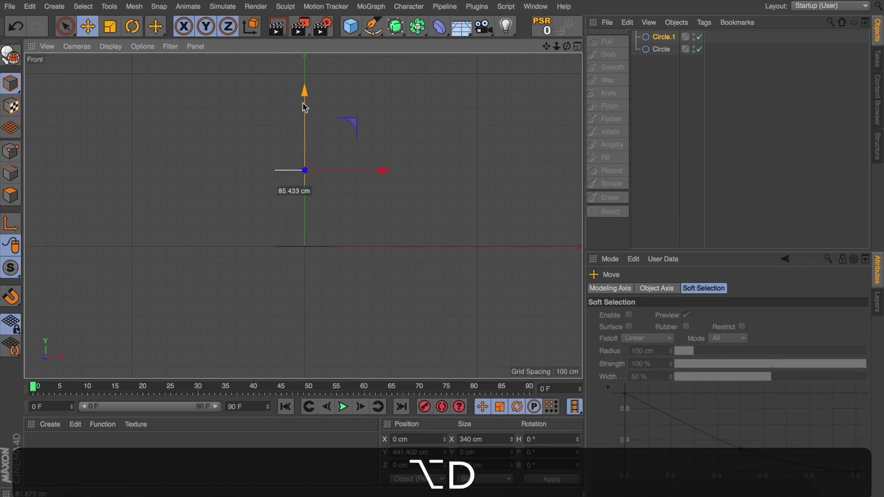
{"action": "left_click_drag", "start_coordinate": [303, 104], "coordinate": [303, 95]}
{"action": "key", "text": "alt+d"}
{"action": "key", "text": "alt+d"}
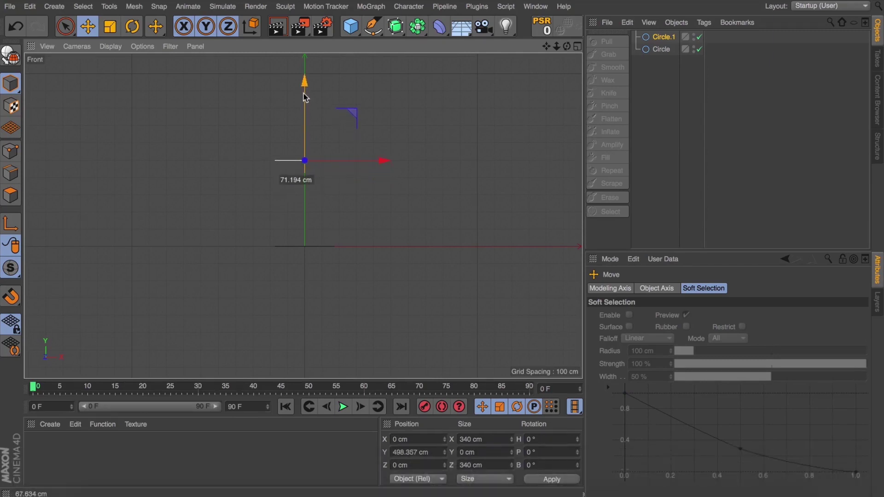
{"action": "key", "text": "alt+d"}
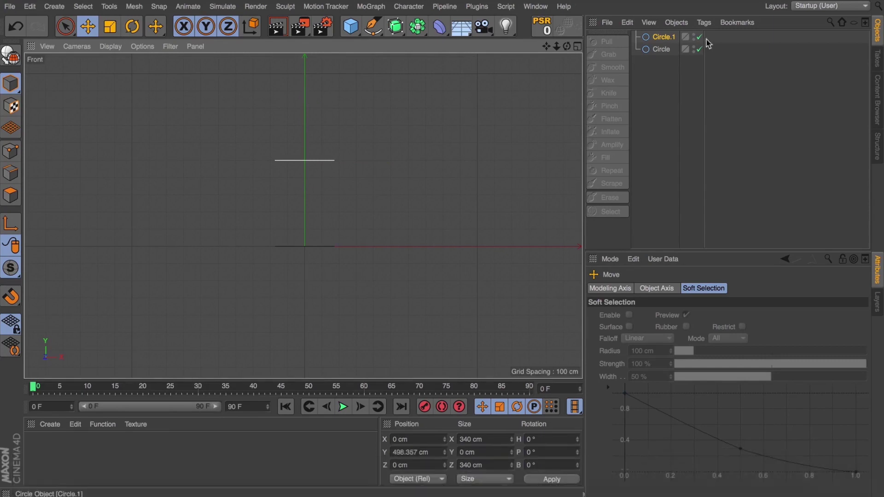
{"action": "key", "text": "alt+d"}
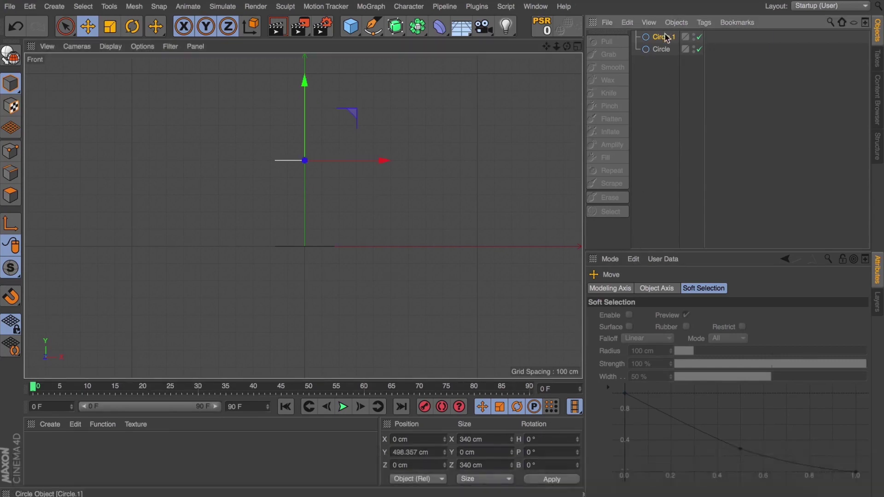
Set the upper circle's radius to 240 cm and raise it to about 530 cm in Y
{"action": "left_click", "coordinate": [664, 36]}
{"action": "left_click", "coordinate": [704, 338]}
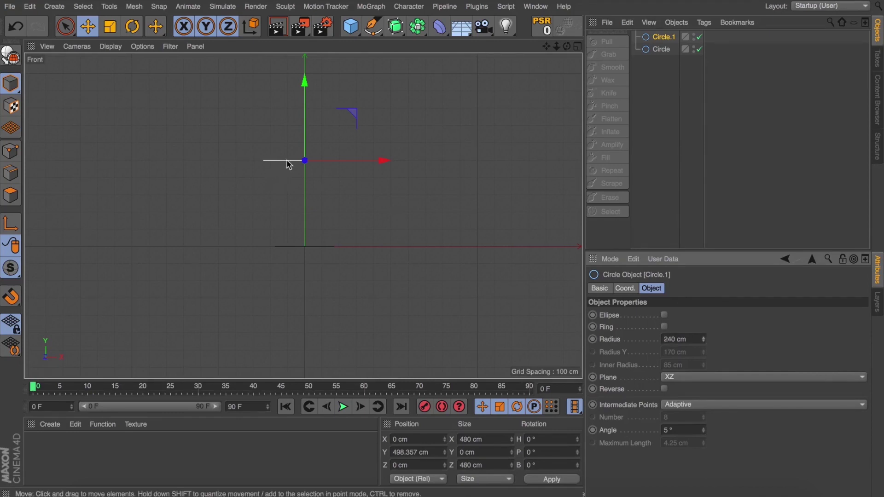
{"action": "scroll", "coordinate": [288, 165], "scroll_direction": "up", "scroll_amount": 2}
{"action": "key", "text": "alt+d"}
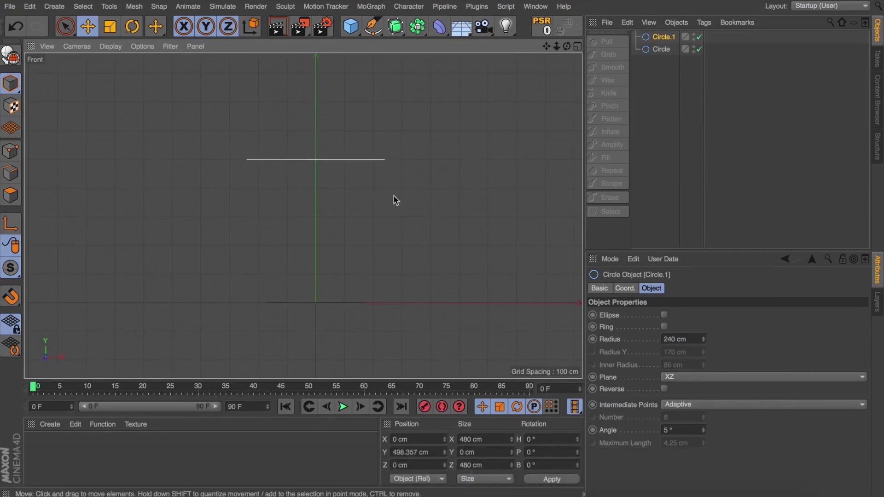
{"action": "key", "text": "e"}
{"action": "key", "text": "alt+d"}
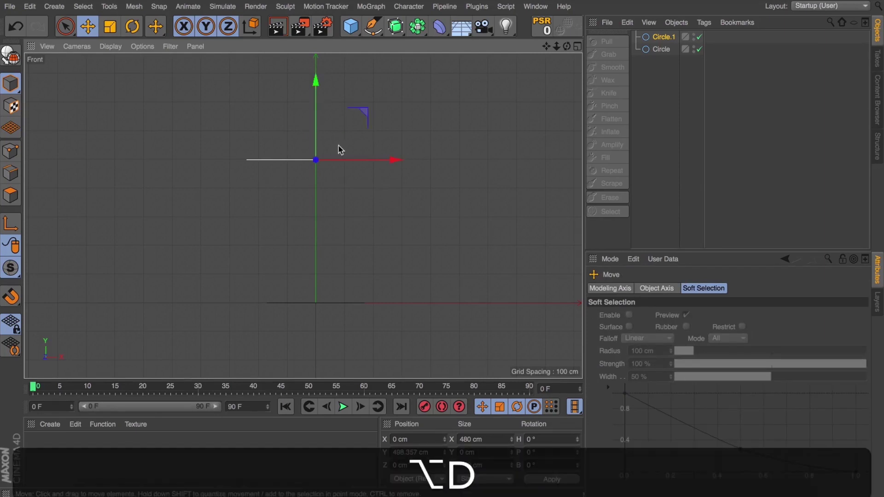
{"action": "left_click_drag", "start_coordinate": [317, 139], "coordinate": [317, 129]}
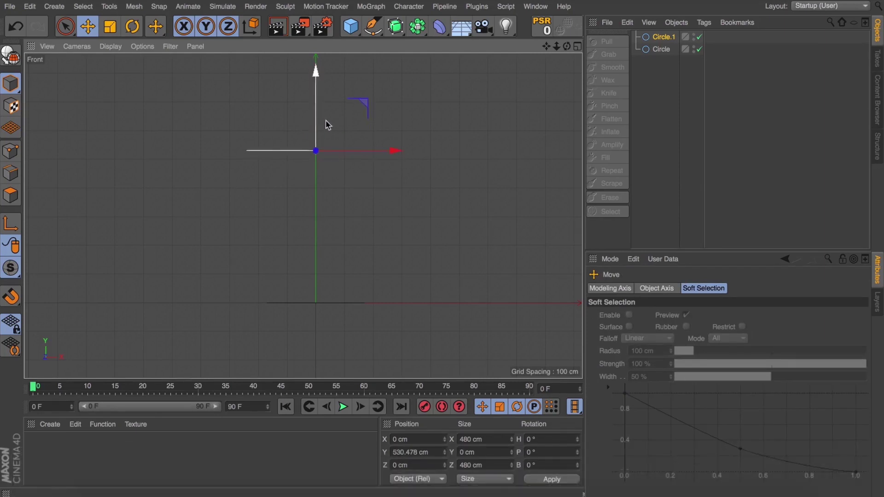
{"action": "left_click", "coordinate": [637, 36]}
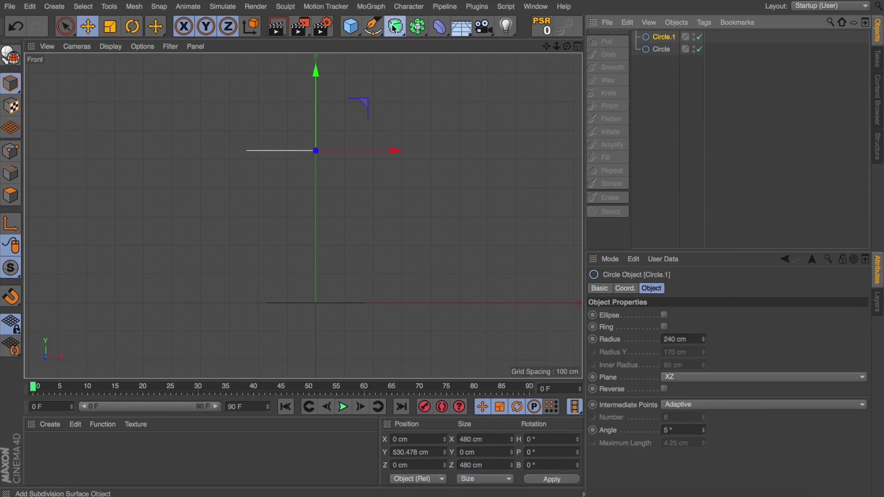
Add a Loft object and make both circles its children to form the tapered cup body
{"action": "left_click_drag", "start_coordinate": [395, 27], "coordinate": [530, 64]}
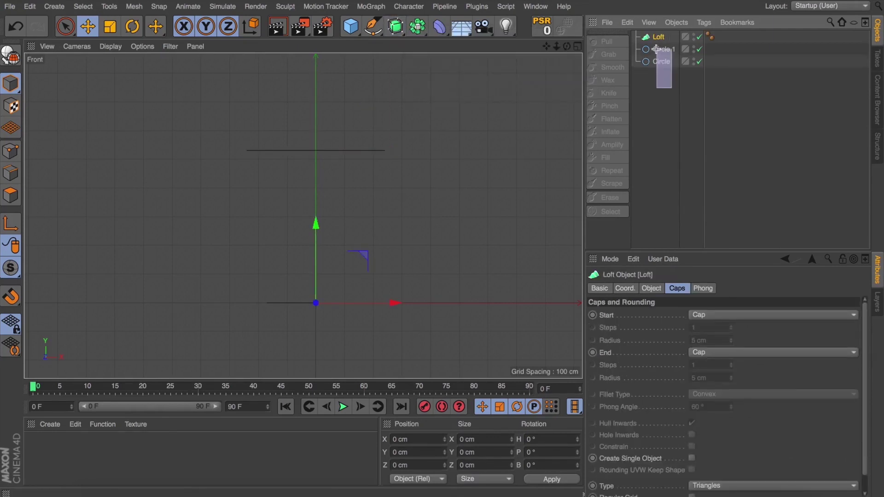
{"action": "left_click_drag", "start_coordinate": [656, 49], "coordinate": [656, 39]}
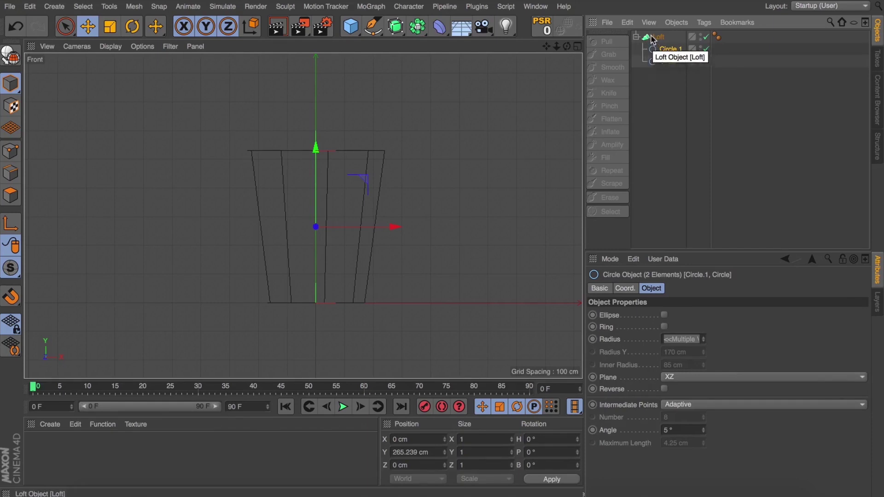
{"action": "left_click", "coordinate": [650, 39]}
Maximize the perspective view, frame the whole loft and display it with Gouraud shading and lines
{"action": "left_click", "coordinate": [577, 47]}
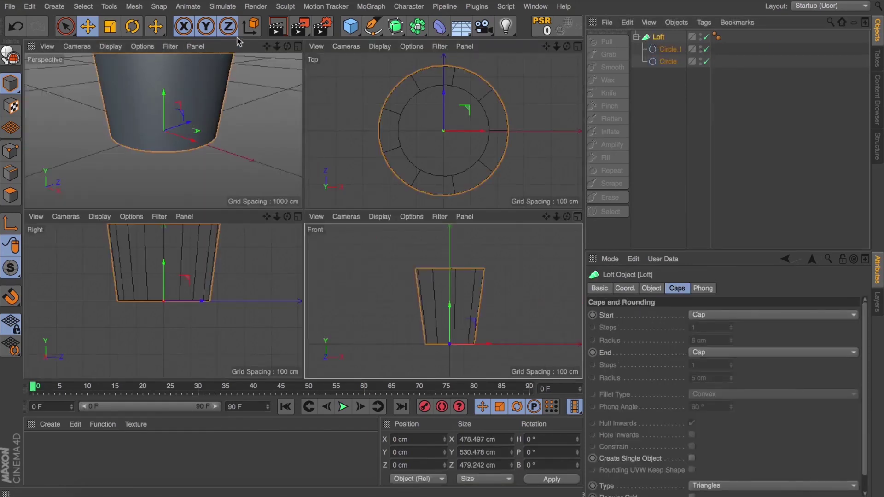
{"action": "left_click", "coordinate": [298, 46]}
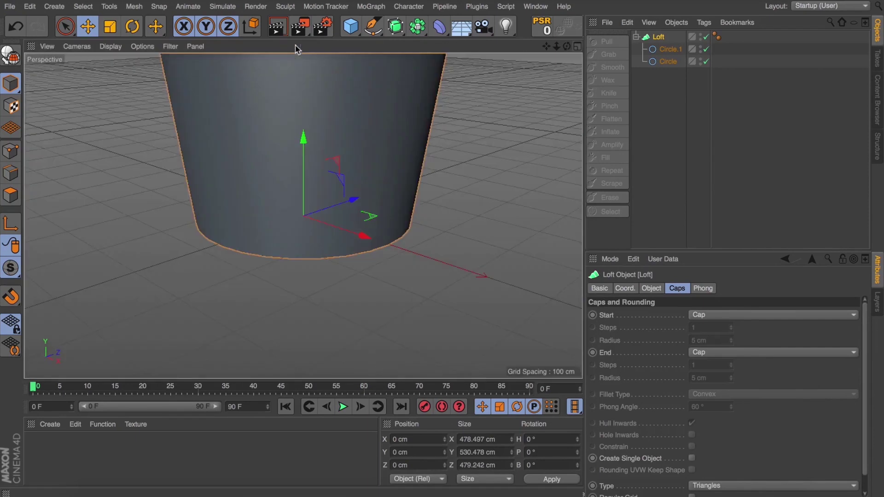
{"action": "left_click_drag", "start_coordinate": [556, 46], "coordinate": [547, 98]}
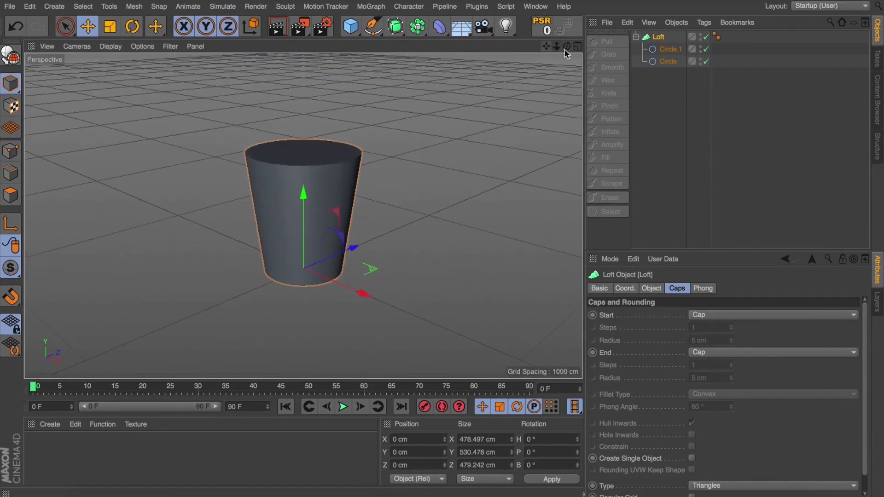
{"action": "mouse_move", "coordinate": [567, 47]}
{"action": "left_mouse_down"}
{"action": "mouse_move", "coordinate": [567, 32]}
{"action": "mouse_move", "coordinate": [567, 86]}
{"action": "mouse_move", "coordinate": [567, 41]}
{"action": "left_mouse_up"}
{"action": "key", "text": "n"}
{"action": "key", "text": "b"}
{"action": "left_click_drag", "start_coordinate": [303, 216], "coordinate": [304, 213], "text": "alt"}
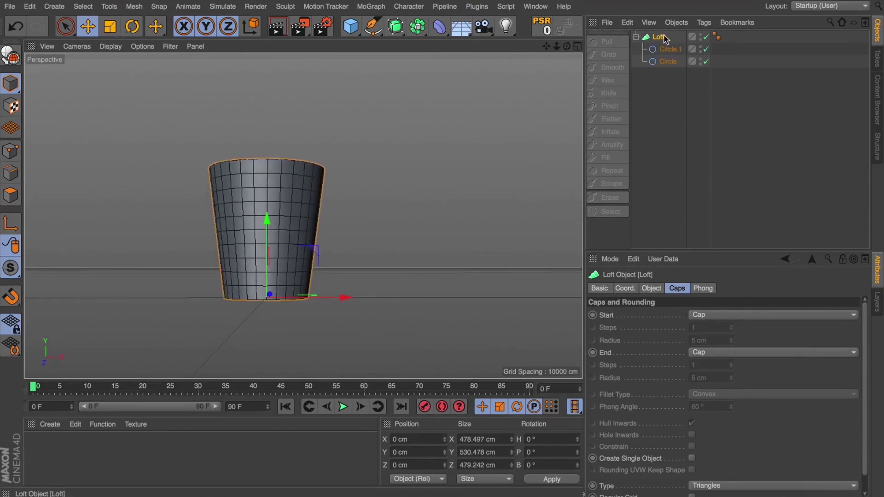
Open the top of the loft by setting its Start cap to None
{"action": "left_click", "coordinate": [578, 47]}
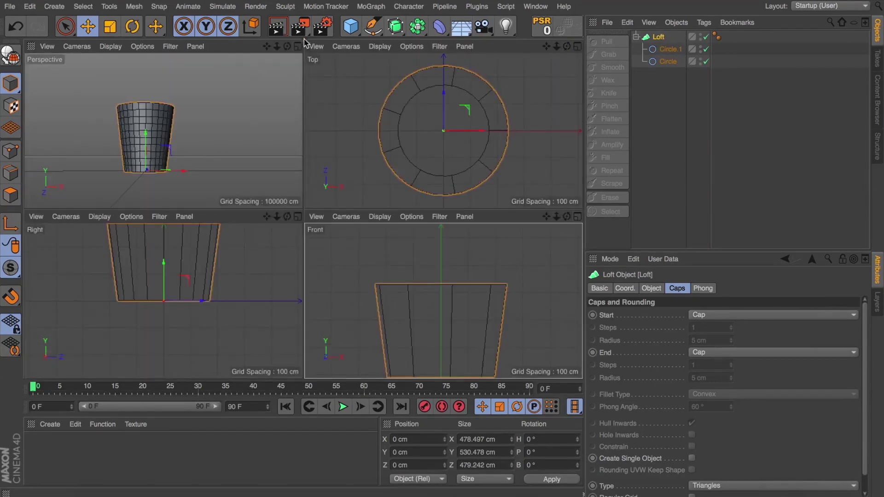
{"action": "left_click_drag", "start_coordinate": [287, 46], "coordinate": [290, 70]}
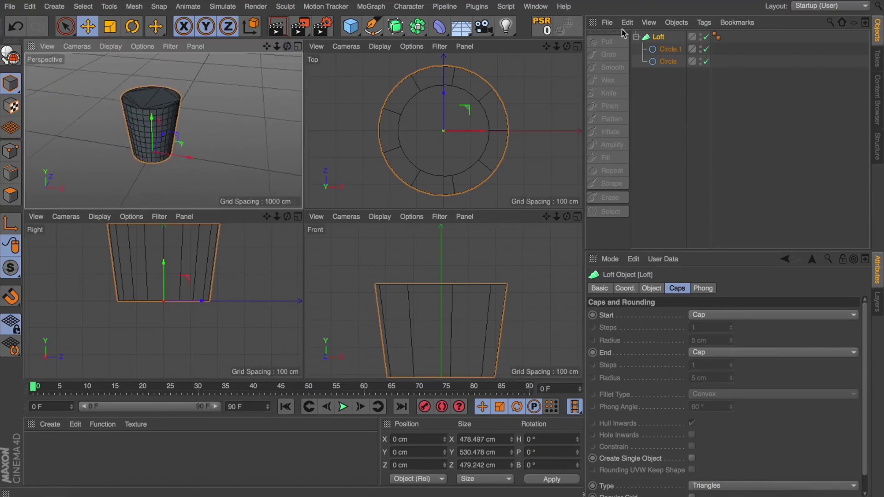
{"action": "left_click", "coordinate": [737, 315]}
{"action": "left_click", "coordinate": [720, 331]}
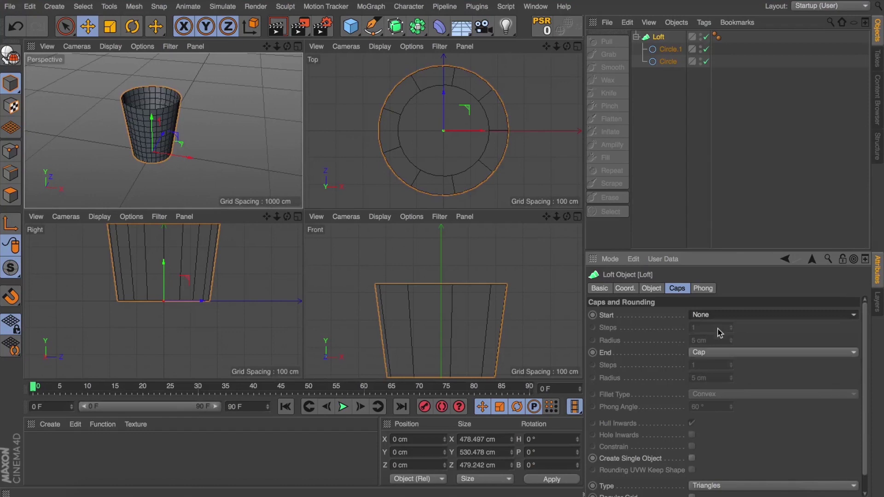
Duplicate the top circle inside the loft, above the original, and scale the copy up to about 503 cm across
{"action": "left_click", "coordinate": [672, 50]}
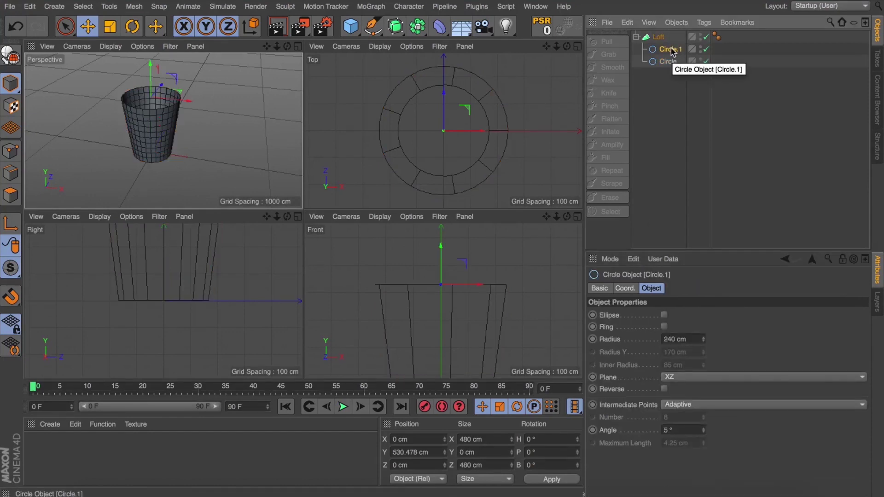
{"action": "left_click_drag", "start_coordinate": [672, 49], "coordinate": [663, 46], "text": "super"}
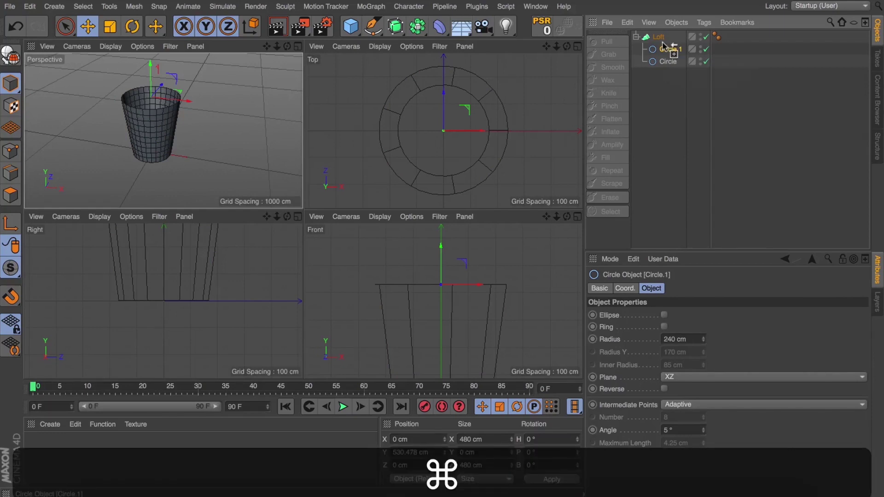
{"action": "key", "text": "t"}
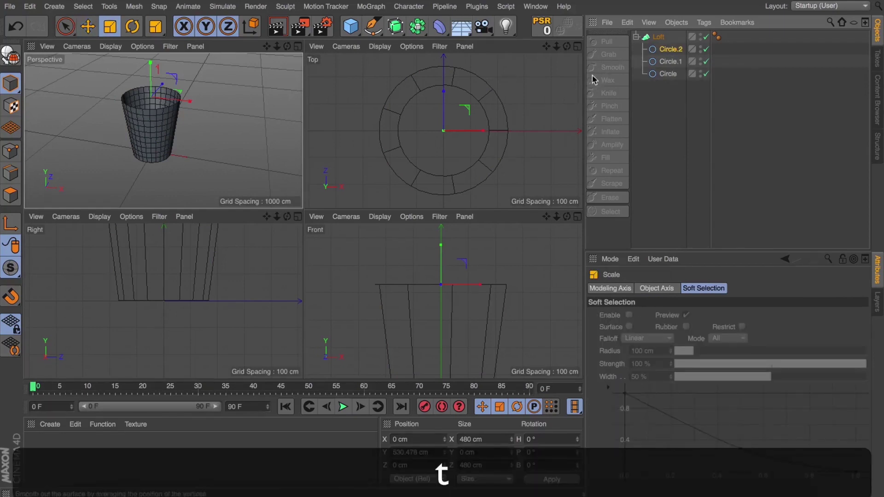
{"action": "left_click_drag", "start_coordinate": [554, 98], "coordinate": [568, 99]}
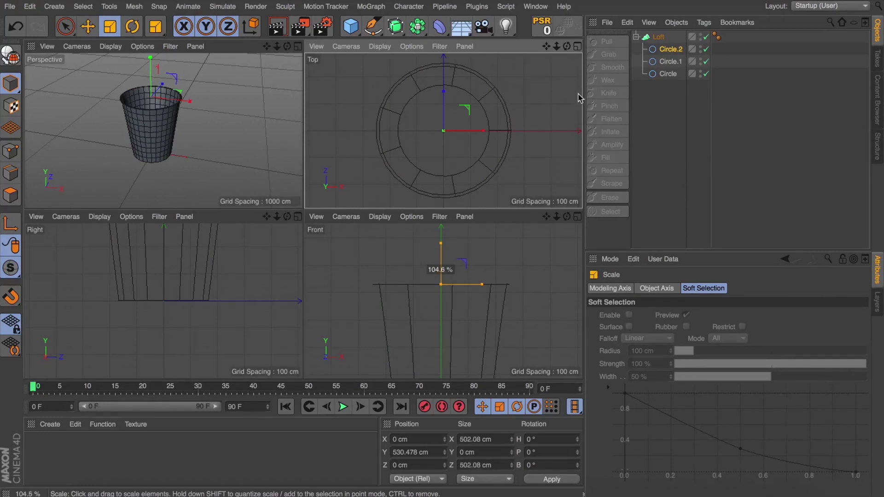
{"action": "left_click_drag", "start_coordinate": [580, 97], "coordinate": [580, 96]}
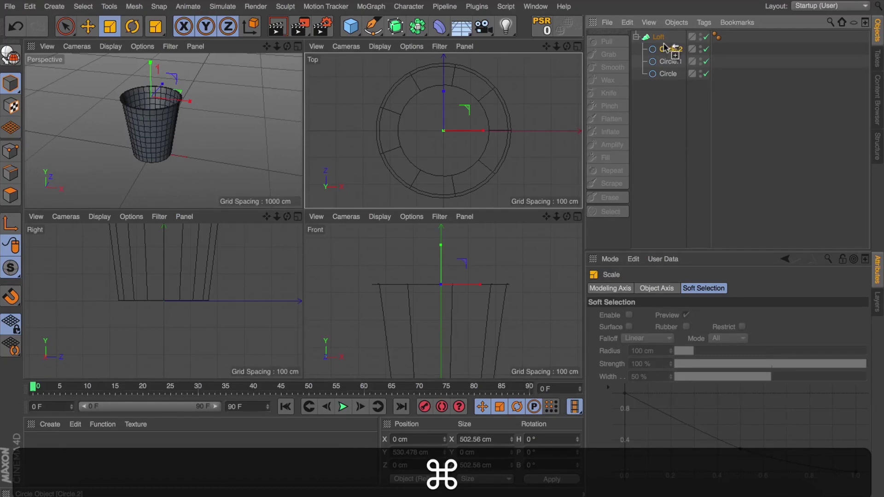
Duplicate the enlarged rim circle inside the loft and lower the copy to about 513 cm in Y
{"action": "left_click_drag", "start_coordinate": [665, 45], "coordinate": [665, 44], "text": "super"}
{"action": "key", "text": "e"}
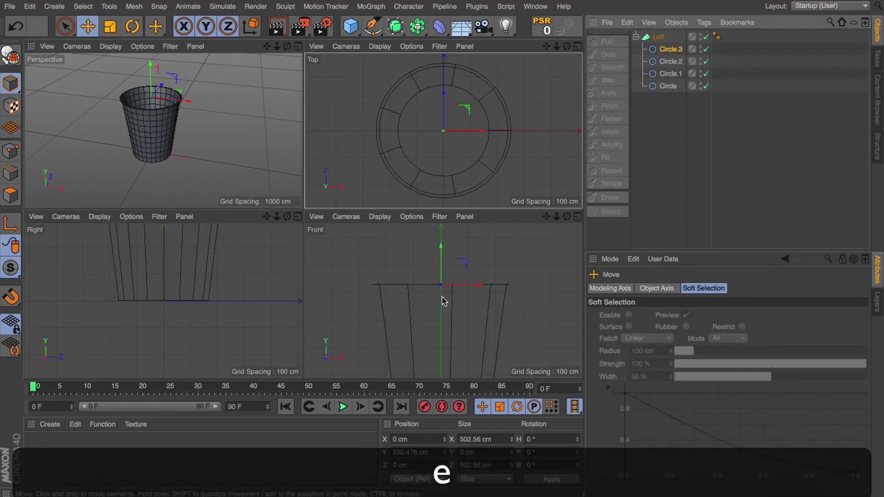
{"action": "scroll", "coordinate": [442, 288], "scroll_direction": "up", "scroll_amount": 2}
{"action": "left_click_drag", "start_coordinate": [440, 255], "coordinate": [441, 266]}
Refine the rim's lower edge by scaling its circle to about 495 cm across and raising it to about 517 cm in Y
{"action": "left_click", "coordinate": [298, 46]}
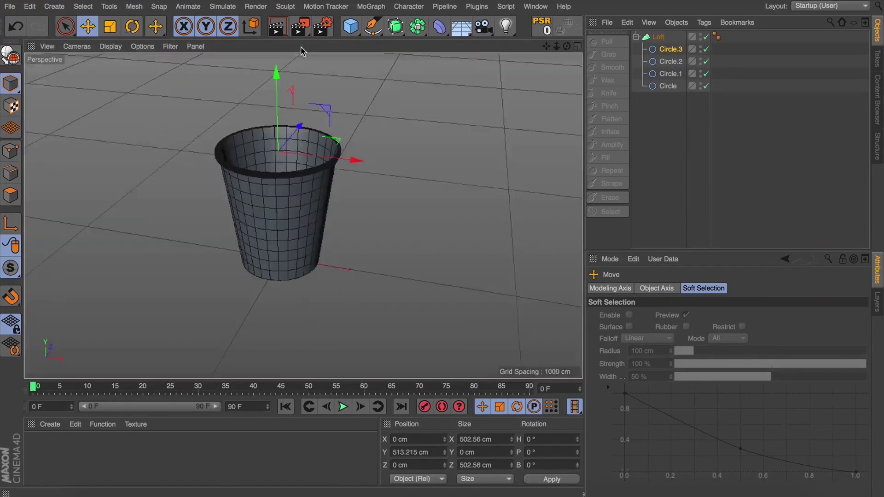
{"action": "right_click_drag", "start_coordinate": [233, 166], "coordinate": [353, 142], "text": "alt"}
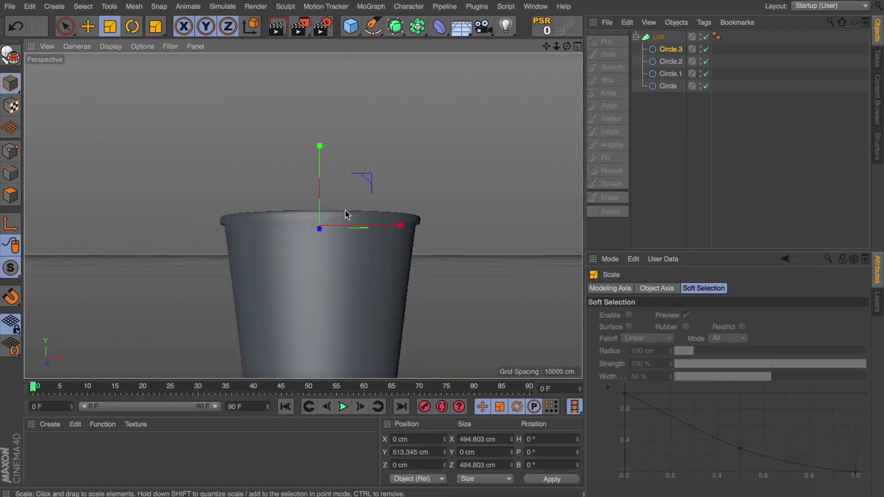
{"action": "key", "text": "e"}
{"action": "scroll", "coordinate": [331, 206], "scroll_direction": "up", "scroll_amount": 2}
{"action": "left_click_drag", "start_coordinate": [314, 210], "coordinate": [313, 207]}
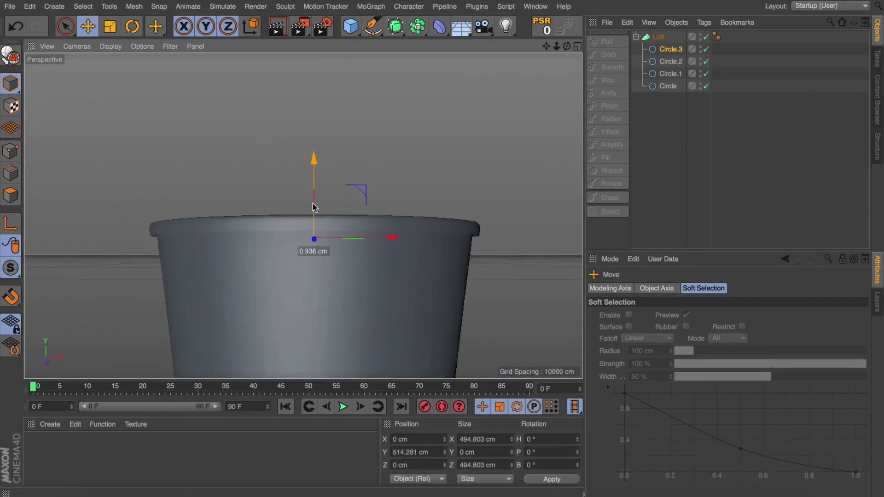
{"action": "scroll", "coordinate": [314, 206], "scroll_direction": "down", "scroll_amount": 5}
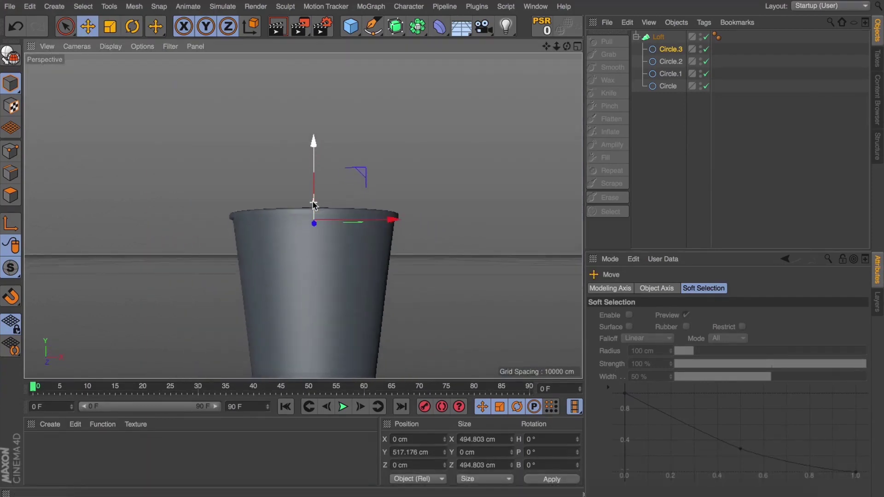
Open the bottom of the loft by setting its End cap to None
{"action": "left_click_drag", "start_coordinate": [567, 46], "coordinate": [557, 19]}
{"action": "left_click", "coordinate": [658, 37]}
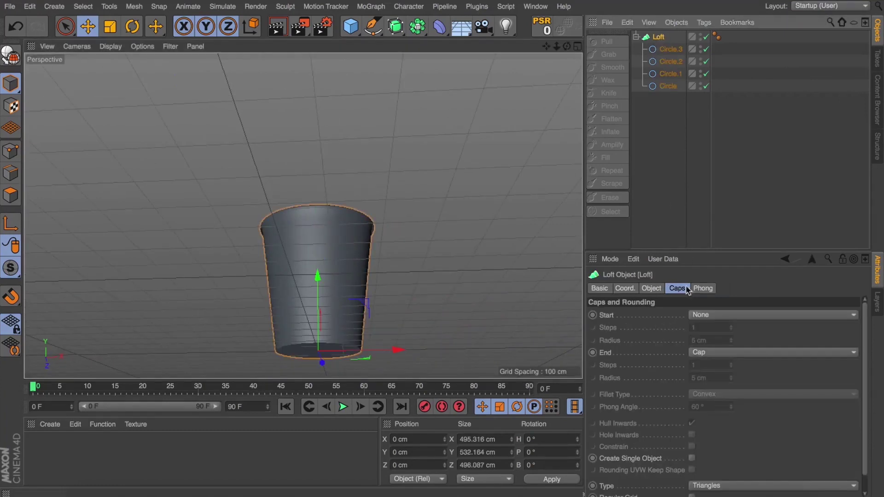
{"action": "left_click", "coordinate": [715, 353]}
{"action": "left_click", "coordinate": [714, 366]}
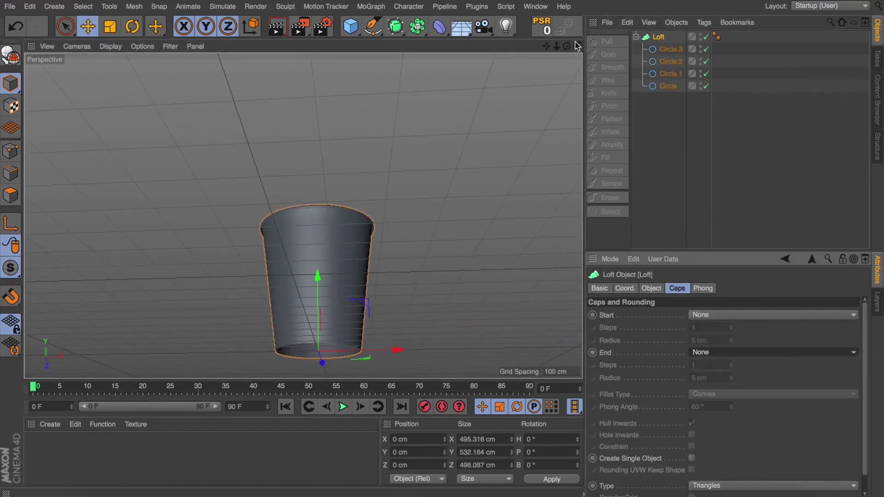
Lower the loft's bottom circle to about -35 cm in Y
{"action": "left_click_drag", "start_coordinate": [547, 46], "coordinate": [549, 58]}
{"action": "left_click", "coordinate": [668, 86]}
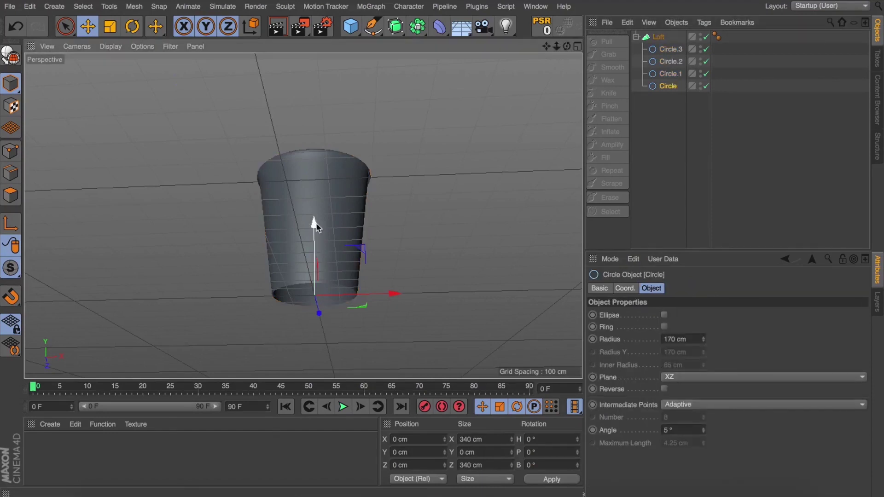
{"action": "left_click_drag", "start_coordinate": [316, 227], "coordinate": [316, 235]}
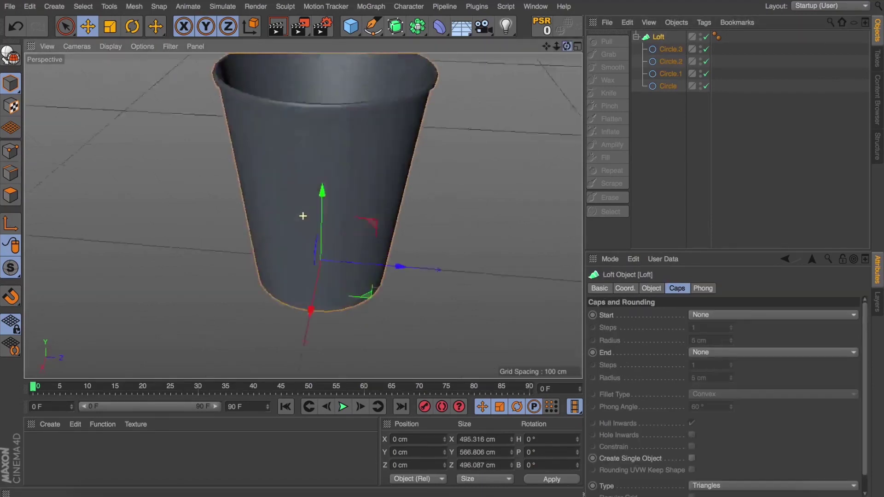
{"action": "left_click_drag", "start_coordinate": [303, 216], "coordinate": [303, 133], "text": "alt"}
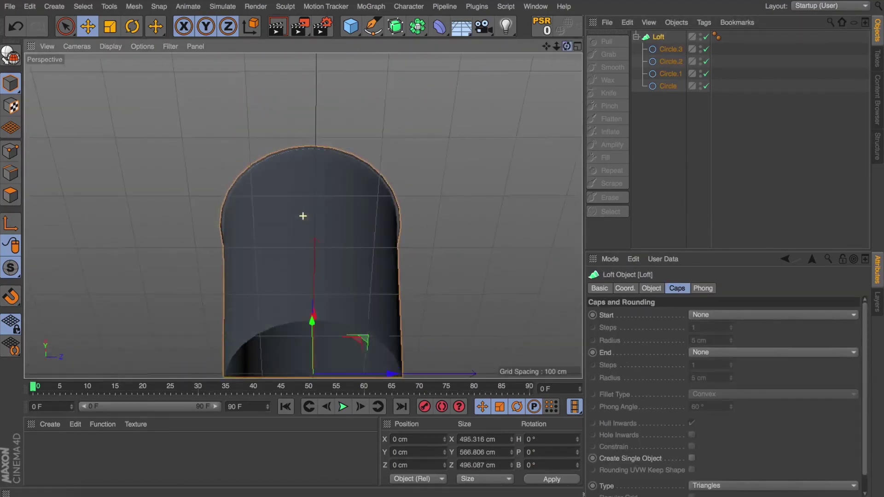
Duplicate the bottom circle inside the loft, below the original, and scale the copy down to about 336 cm across
{"action": "left_click_drag", "start_coordinate": [567, 46], "coordinate": [558, 0]}
{"action": "left_click", "coordinate": [661, 88]}
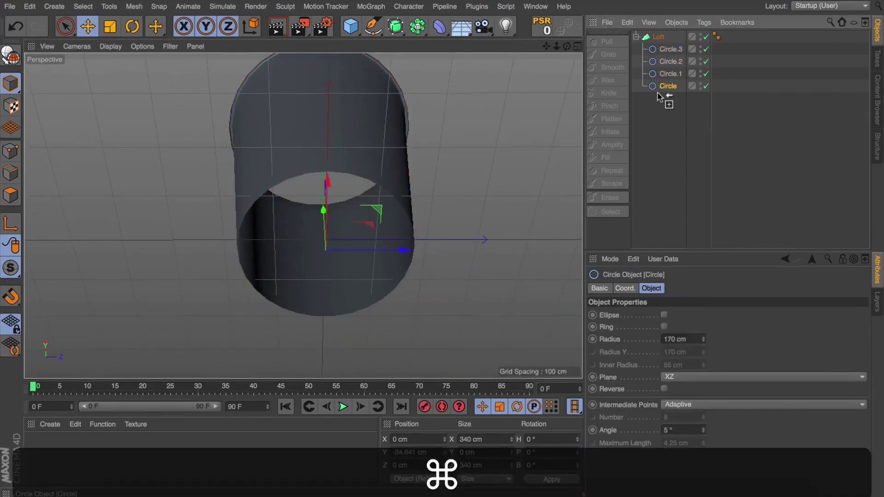
{"action": "left_click_drag", "start_coordinate": [659, 95], "coordinate": [660, 97], "text": "super"}
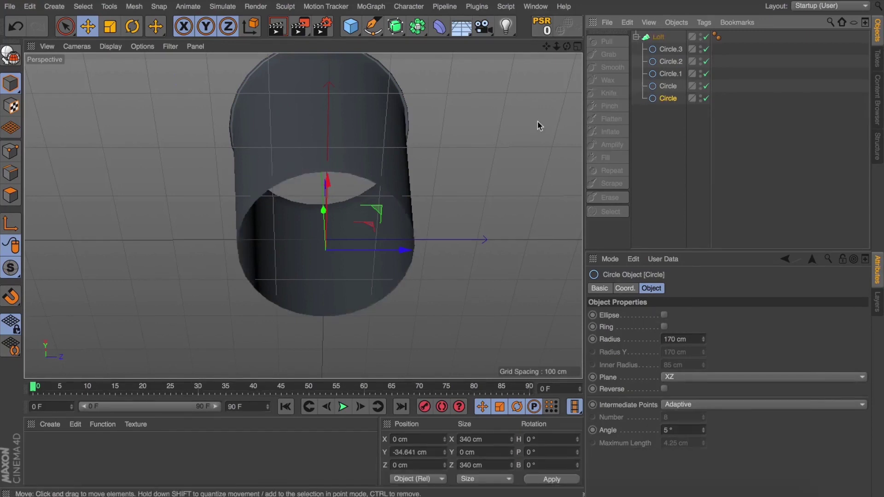
{"action": "key", "text": "t"}
{"action": "left_click_drag", "start_coordinate": [537, 121], "coordinate": [531, 121]}
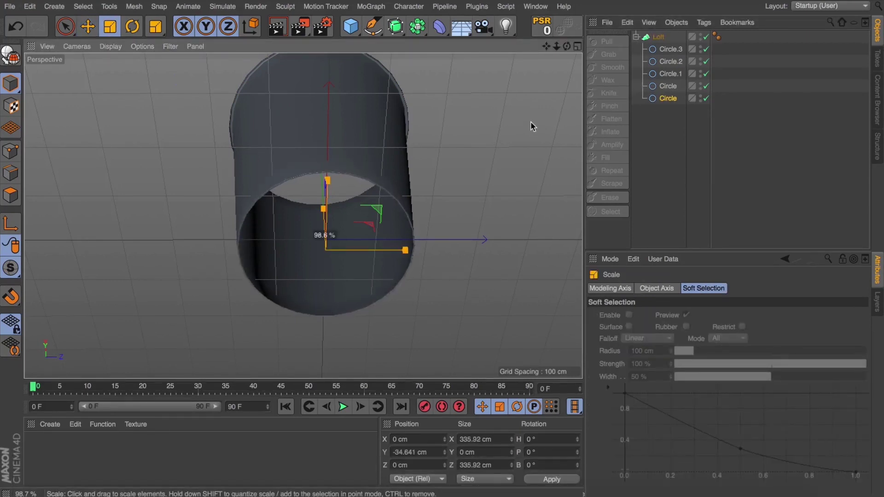
Raise the smaller bottom circle inside the cup to about 9.5 cm in Y
{"action": "key", "text": "e"}
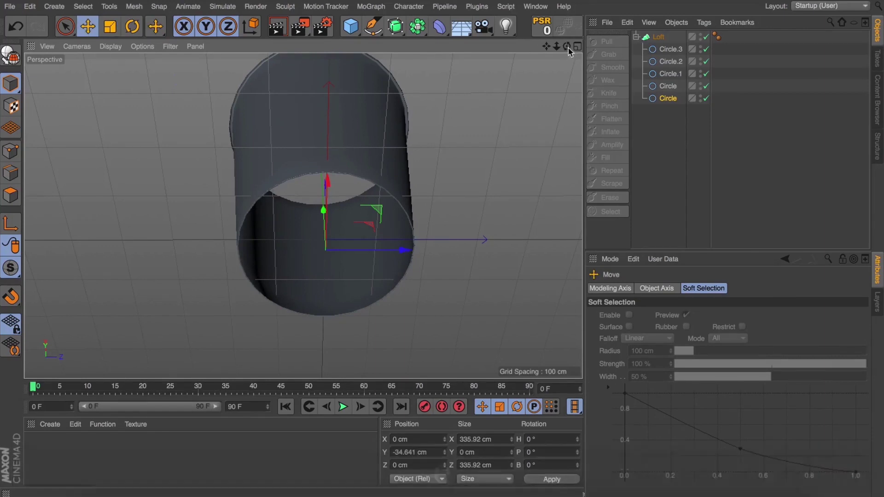
{"action": "left_click_drag", "start_coordinate": [567, 47], "coordinate": [562, 83]}
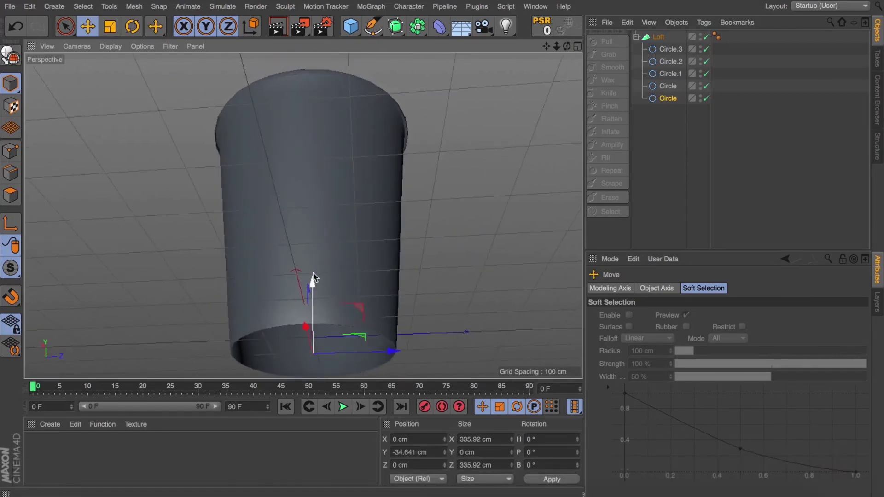
{"action": "left_click_drag", "start_coordinate": [311, 282], "coordinate": [314, 261]}
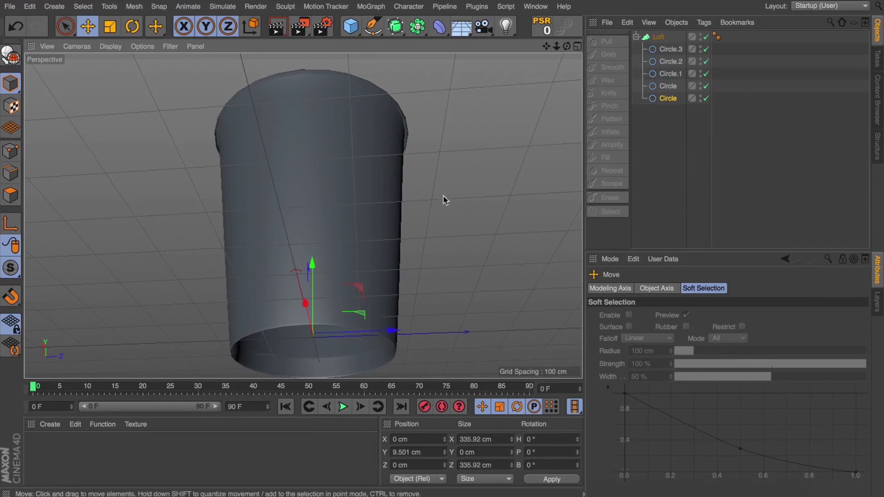
Close the cup's recessed floor by setting the loft's End cap to Cap
{"action": "left_click", "coordinate": [657, 37]}
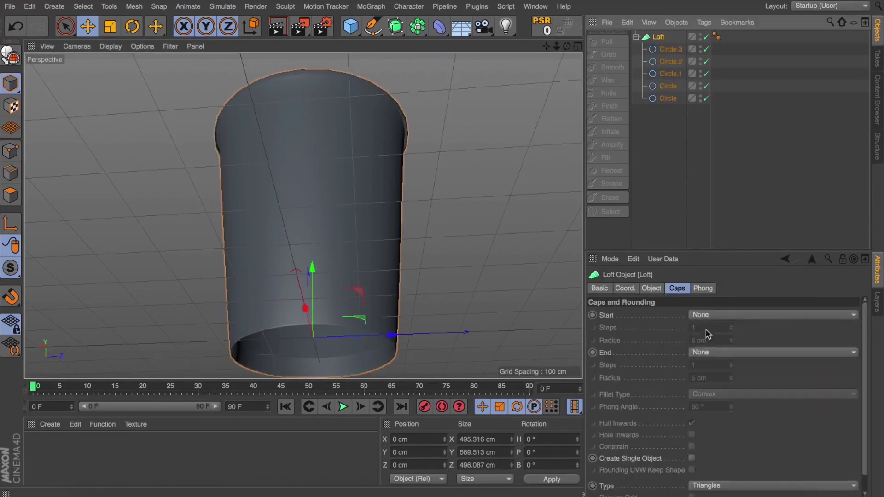
{"action": "left_click", "coordinate": [711, 353]}
{"action": "left_click", "coordinate": [710, 378]}
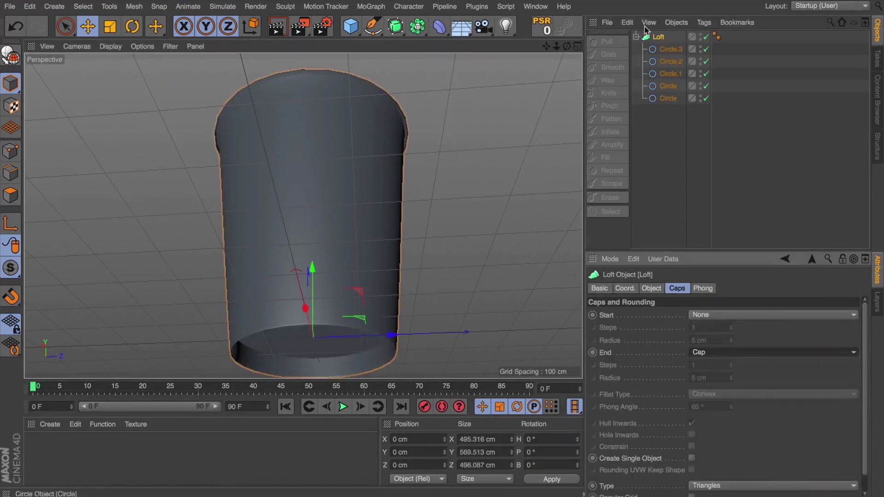
{"action": "left_click_drag", "start_coordinate": [567, 46], "coordinate": [303, 215]}
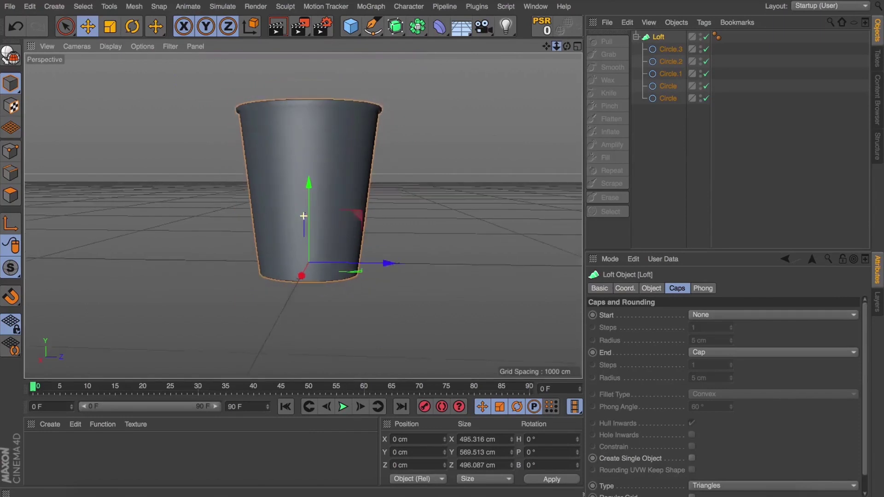
Rename the loft as Cup and collapse its hierarchy
{"action": "mouse_move", "coordinate": [556, 46]}
{"action": "left_mouse_down"}
{"action": "mouse_move", "coordinate": [541, 57]}
{"action": "mouse_move", "coordinate": [558, 49]}
{"action": "left_mouse_up"}
{"action": "double_click", "coordinate": [660, 38]}
{"action": "type", "text": "Cup"}
{"action": "key", "text": "Return"}
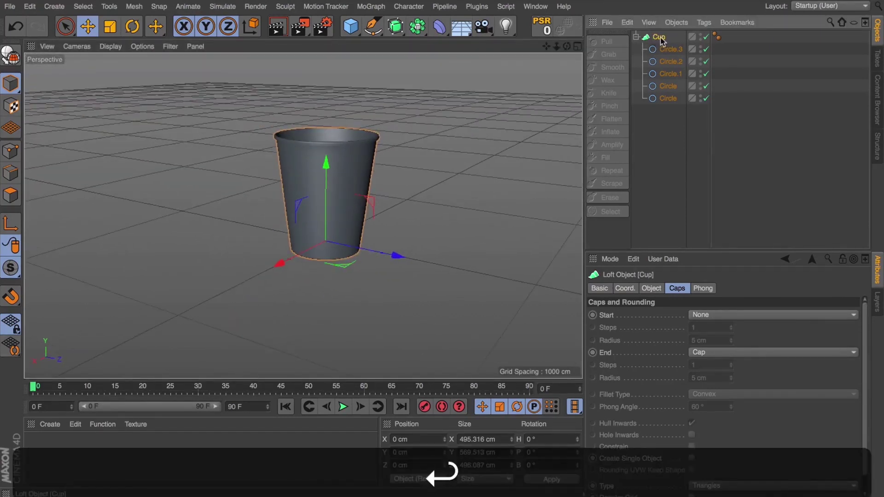
{"action": "left_click", "coordinate": [636, 37]}
Create a new material and apply it to the Cup loft
{"action": "double_click", "coordinate": [226, 460]}
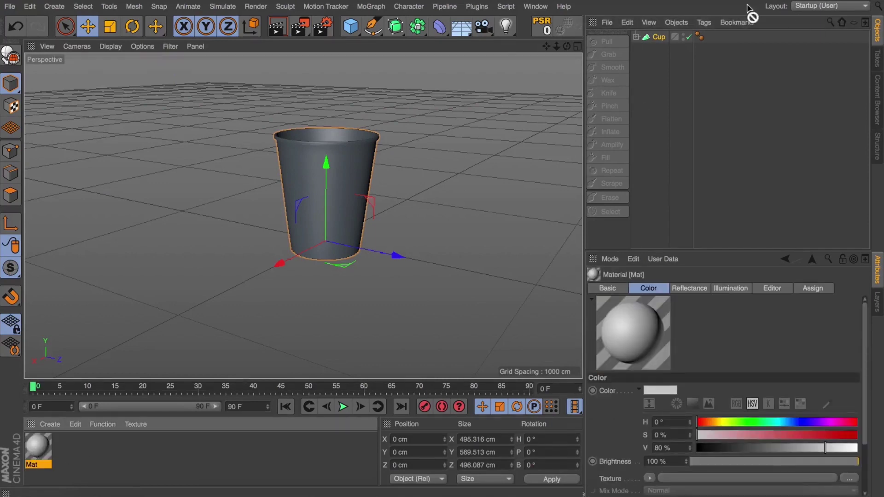
{"action": "left_click_drag", "start_coordinate": [657, 38], "coordinate": [658, 38]}
{"action": "left_click", "coordinate": [649, 55]}
{"action": "mouse_move", "coordinate": [557, 47]}
{"action": "left_mouse_down"}
{"action": "mouse_move", "coordinate": [582, 47]}
{"action": "mouse_move", "coordinate": [516, 74]}
{"action": "mouse_move", "coordinate": [545, 46]}
{"action": "left_mouse_up"}
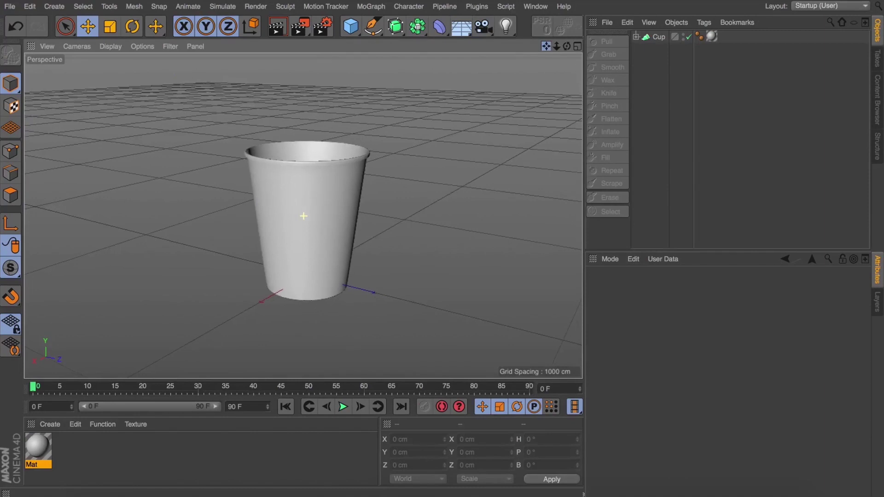
Copy the cup's three rim circles, Circle.3, Circle.2 and Circle.1, and paste them outside the Cup loft
{"action": "left_click", "coordinate": [636, 37]}
{"action": "left_click", "coordinate": [659, 49]}
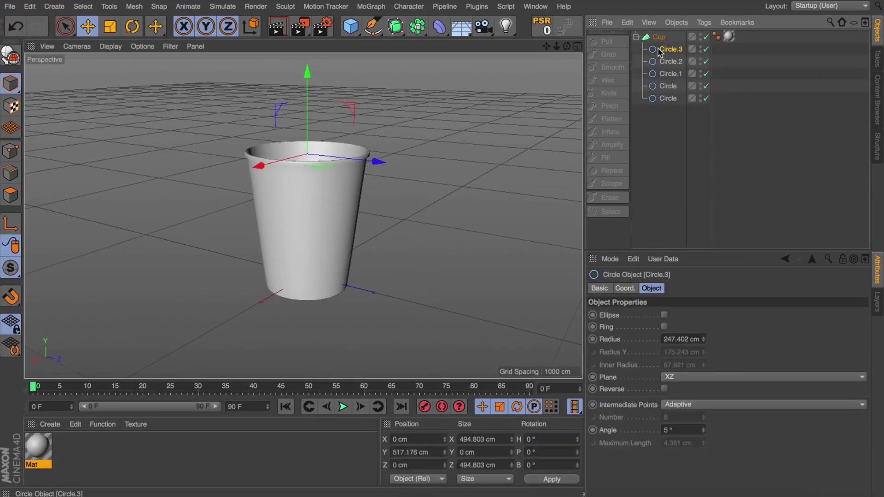
{"action": "left_click", "coordinate": [663, 73], "text": "shift"}
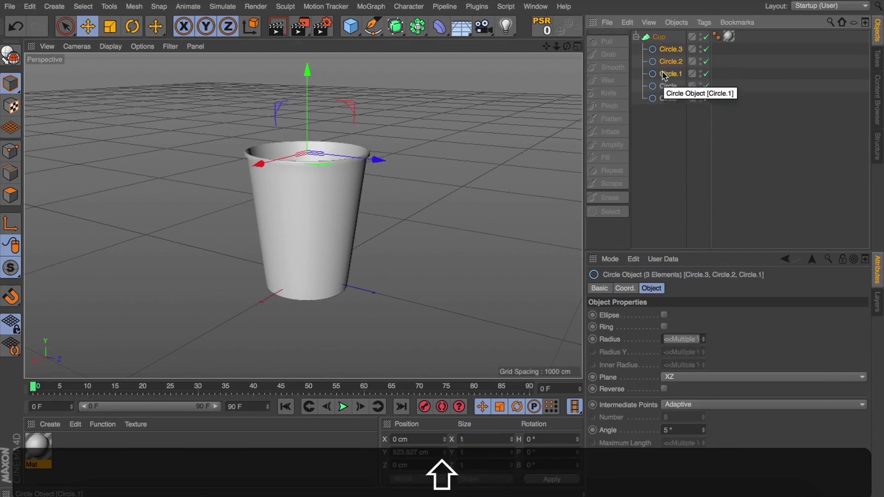
{"action": "key", "text": "super+v"}
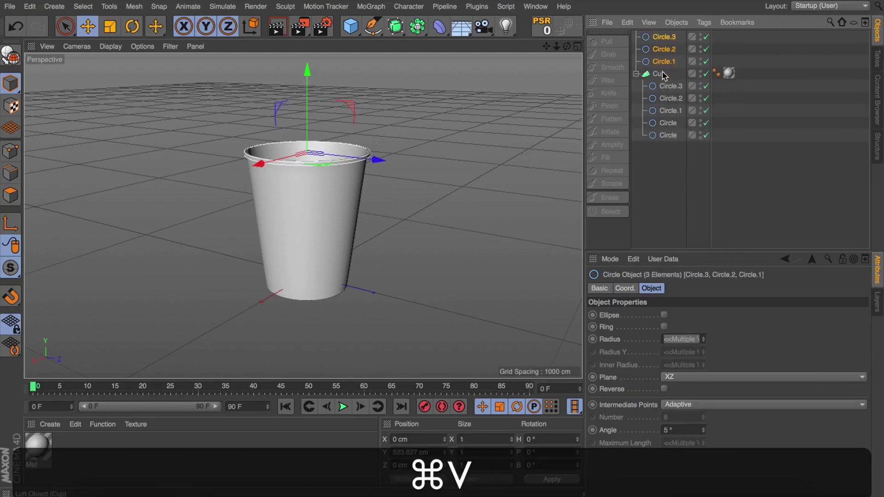
Add a new Loft object and place the three copied rim circles inside it
{"action": "left_click", "coordinate": [395, 27]}
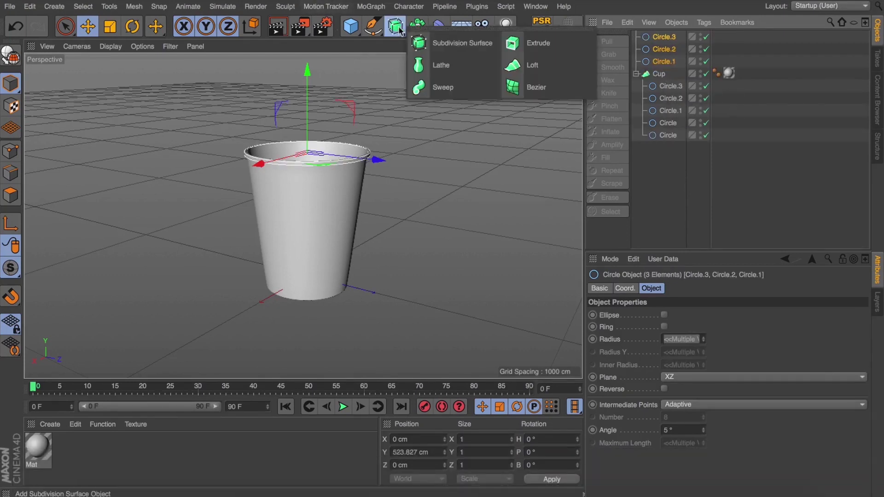
{"action": "left_click", "coordinate": [516, 65]}
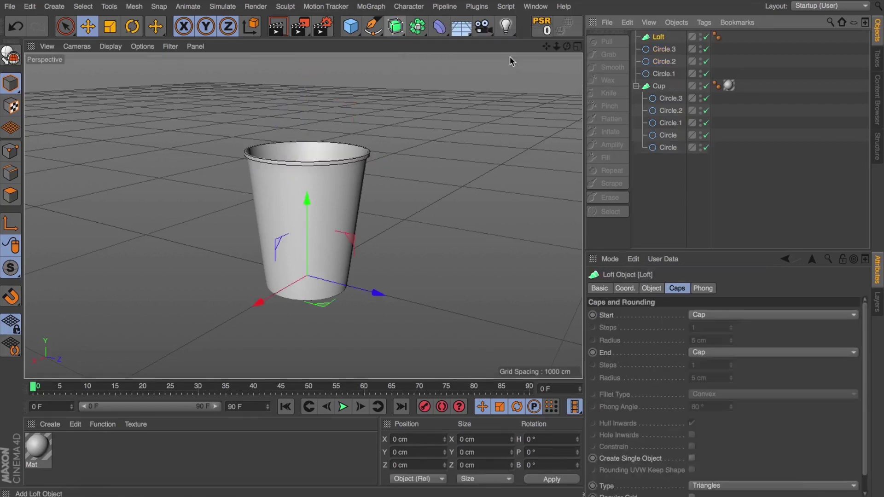
{"action": "left_click", "coordinate": [663, 50]}
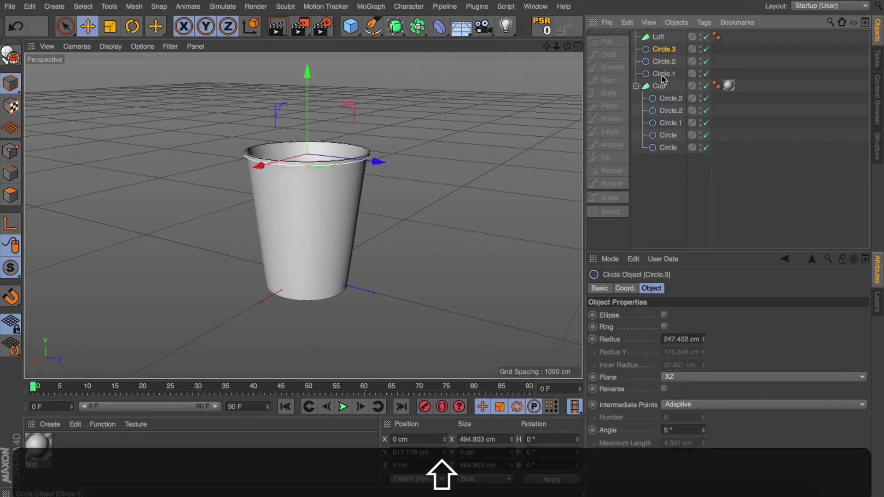
{"action": "left_click", "coordinate": [664, 75], "text": "shift"}
{"action": "left_click_drag", "start_coordinate": [665, 45], "coordinate": [659, 37]}
Rename the new loft as Lid
{"action": "left_click", "coordinate": [660, 38]}
{"action": "key", "text": "Return"}
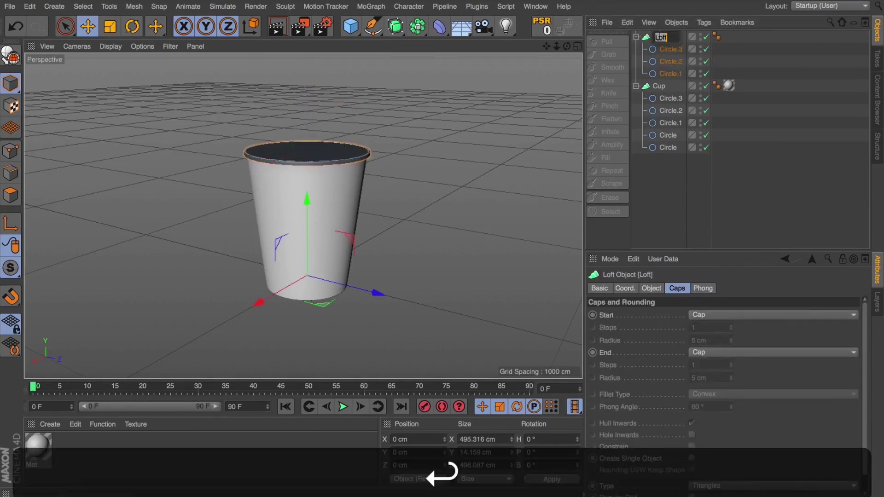
{"action": "type", "text": "Lid"}
{"action": "key", "text": "Return"}
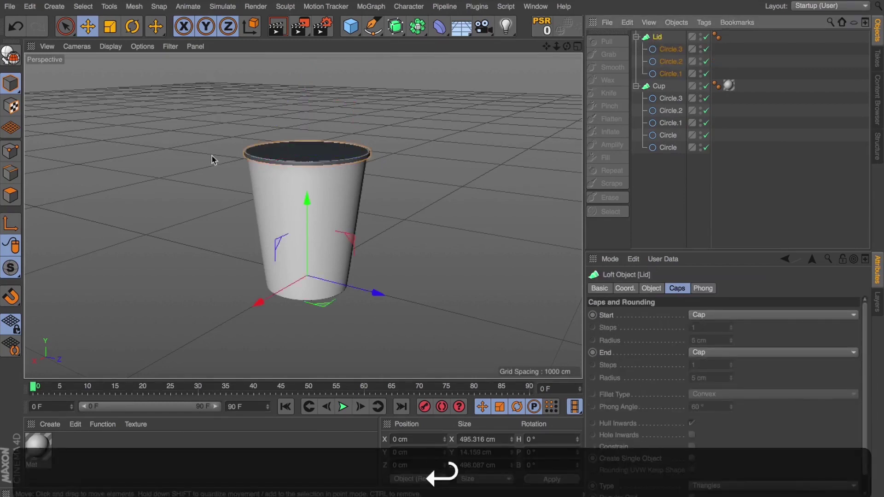
Set the Lid loft's End cap to None
{"action": "scroll", "coordinate": [283, 152], "scroll_direction": "up", "scroll_amount": 5}
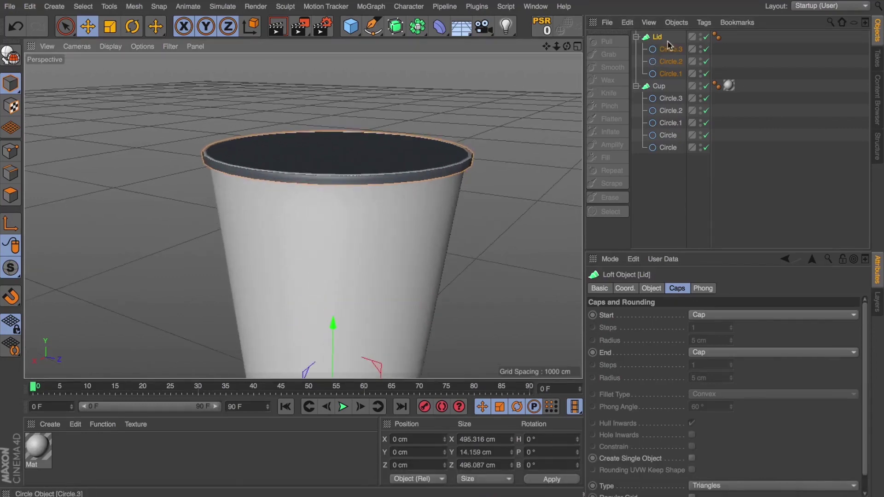
{"action": "left_click", "coordinate": [653, 34]}
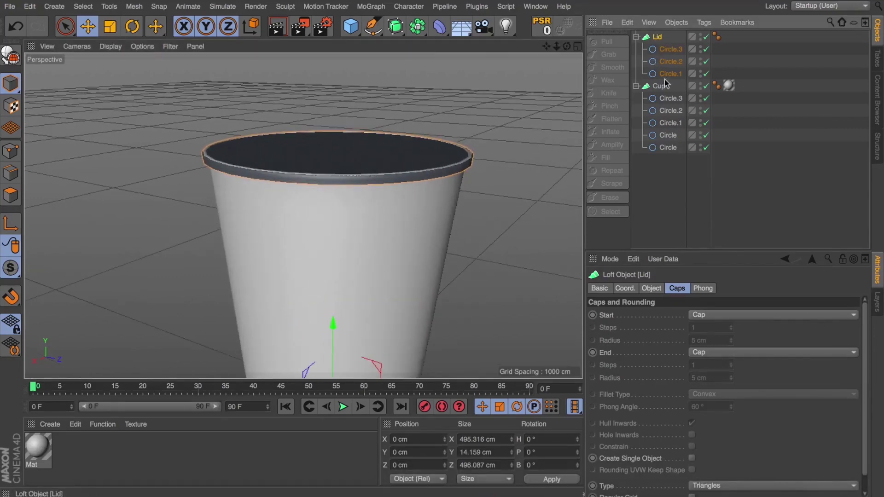
{"action": "left_click", "coordinate": [717, 353]}
{"action": "left_click", "coordinate": [714, 366]}
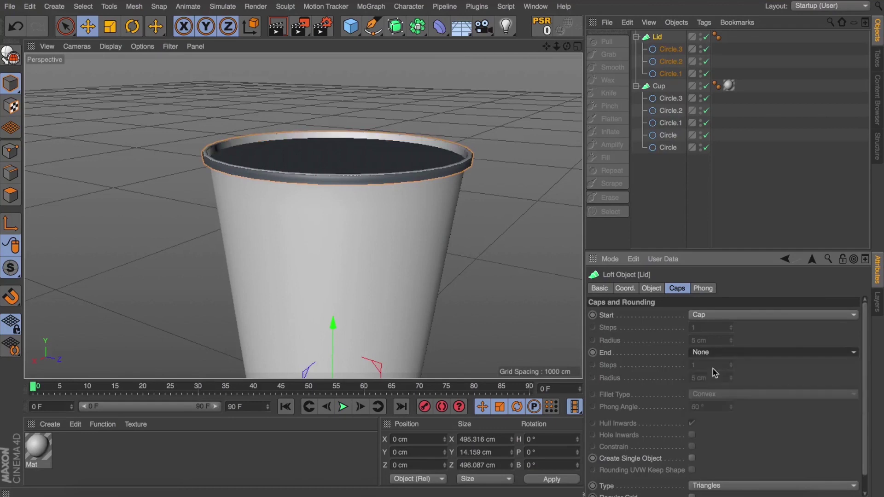
{"action": "key", "text": "super"}
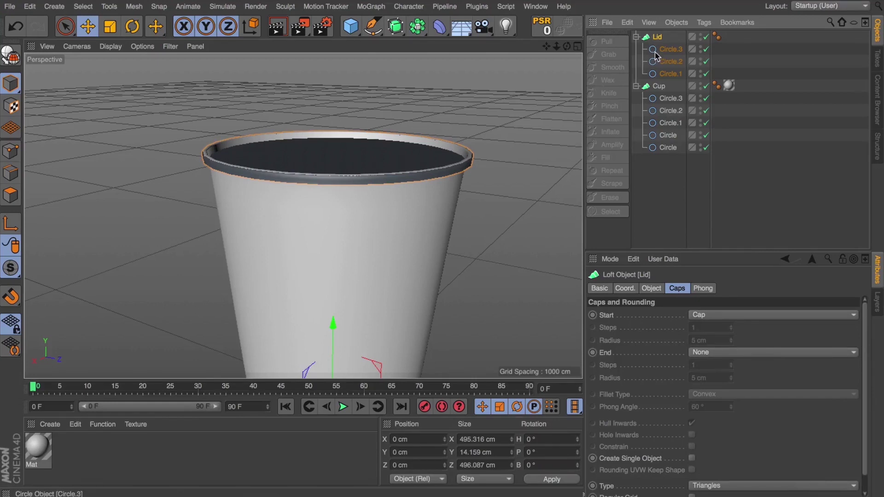
{"action": "left_click", "coordinate": [656, 53]}
{"action": "key", "text": "t"}
{"action": "left_click_drag", "start_coordinate": [452, 103], "coordinate": [489, 102]}
{"action": "key", "text": "super+z"}
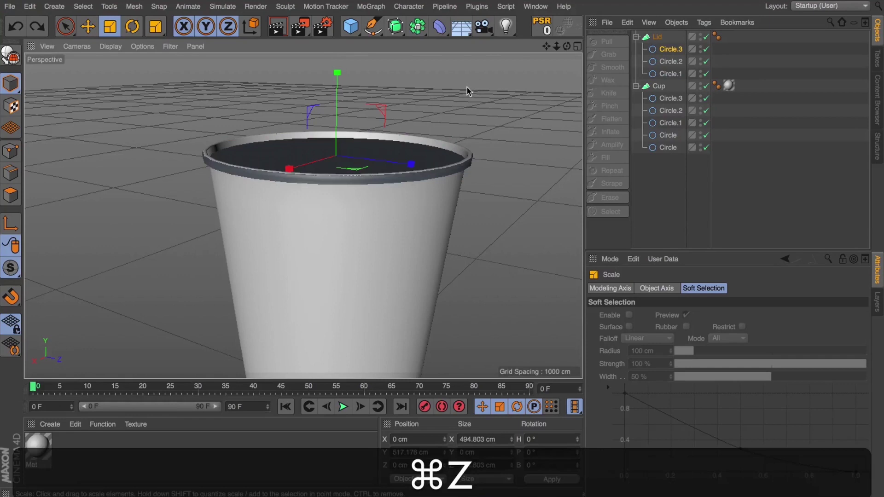
{"action": "key", "text": "e"}
{"action": "mouse_move", "coordinate": [336, 88]}
{"action": "left_mouse_down"}
{"action": "mouse_move", "coordinate": [335, 111]}
{"action": "mouse_move", "coordinate": [336, 94]}
{"action": "left_mouse_up"}
{"action": "key", "text": "super+z"}
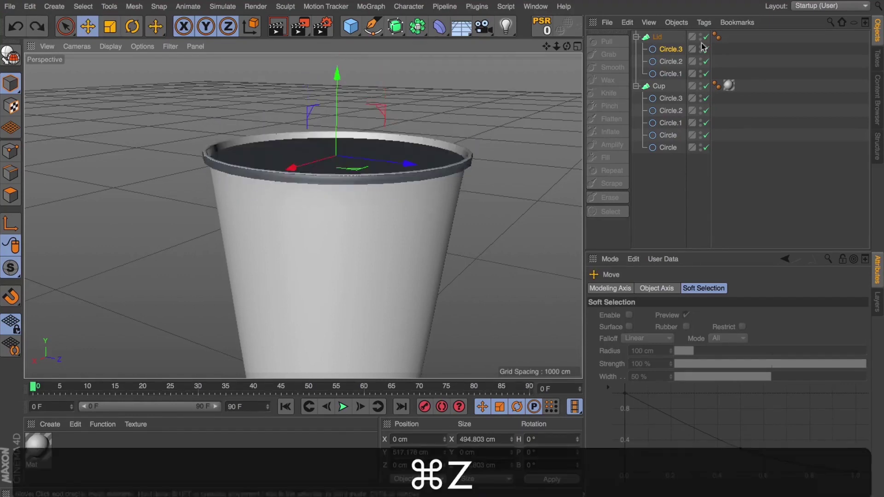
Reverse the circle order inside the Lid loft to Circle.1, Circle.2, Circle.3
{"action": "left_click", "coordinate": [676, 75]}
{"action": "left_click", "coordinate": [676, 62]}
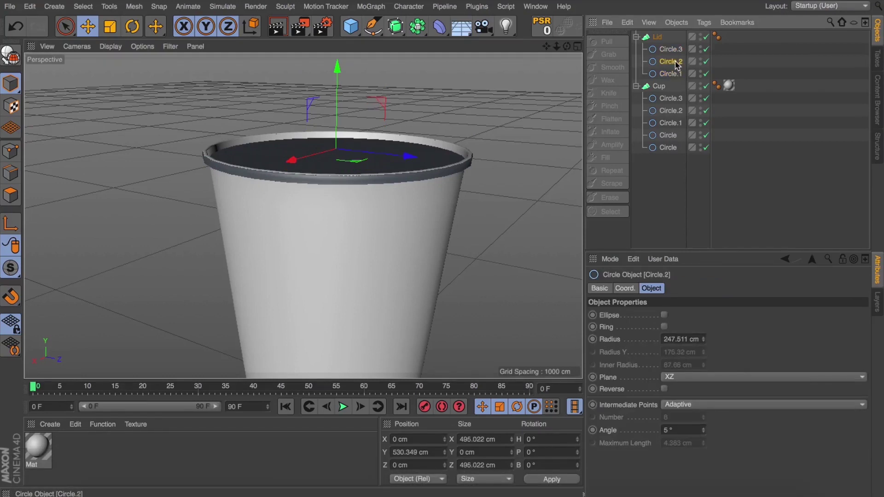
{"action": "left_click_drag", "start_coordinate": [665, 45], "coordinate": [664, 73]}
Raise the lid's Circle.1 and Circle.2 together to about 532.6 cm in Y
{"action": "left_click", "coordinate": [665, 64]}
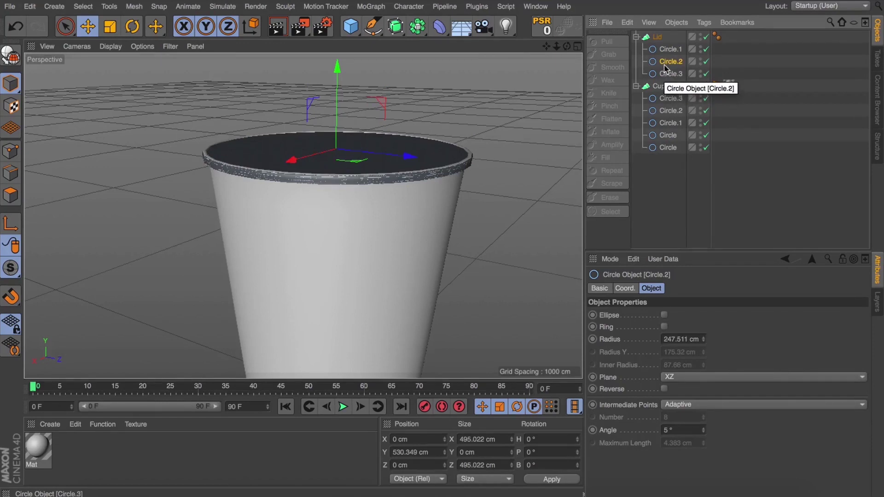
{"action": "left_click", "coordinate": [665, 50]}
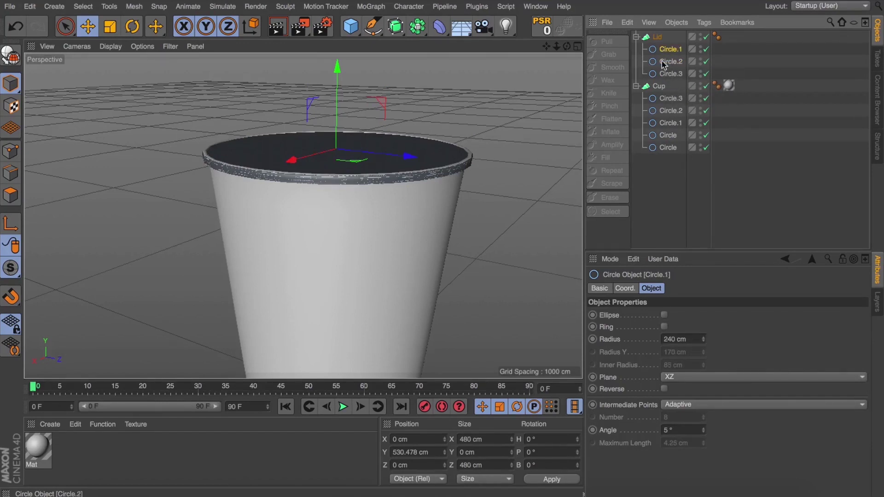
{"action": "left_click", "coordinate": [663, 61], "text": "shift"}
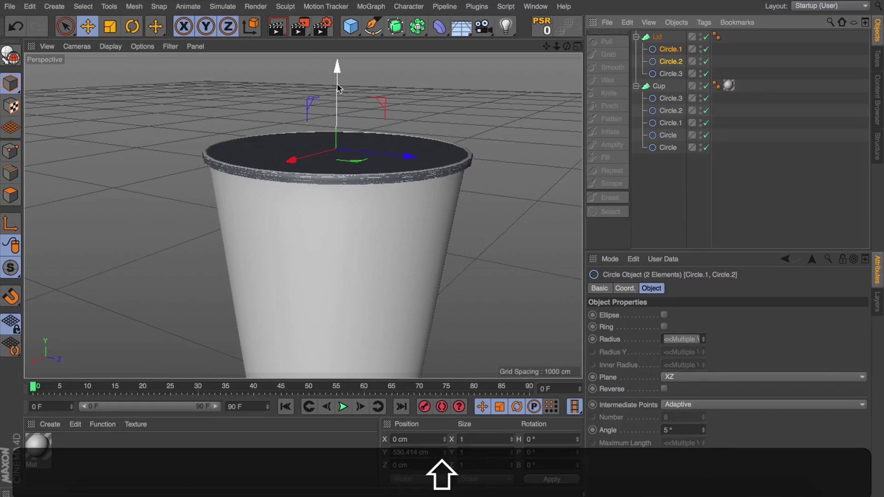
{"action": "left_click_drag", "start_coordinate": [337, 84], "coordinate": [337, 83]}
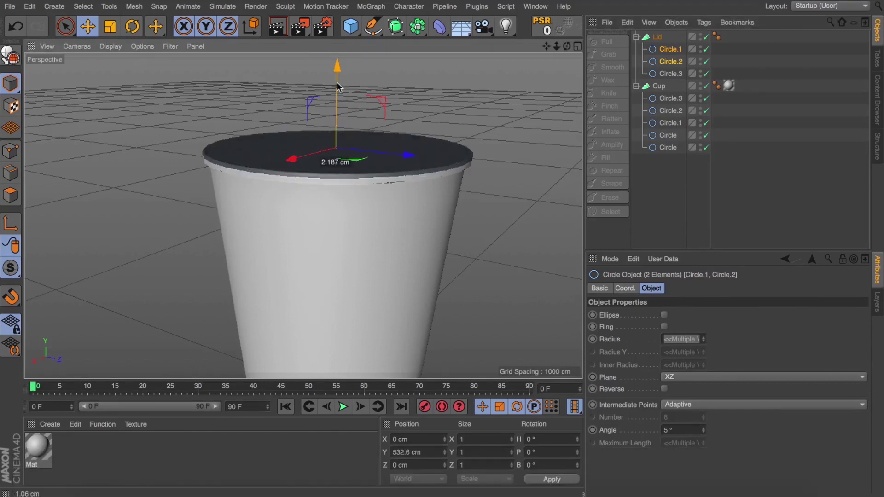
Enlarge the lid's Circle.3 to a radius of about 251.9 cm
{"action": "left_click", "coordinate": [668, 73]}
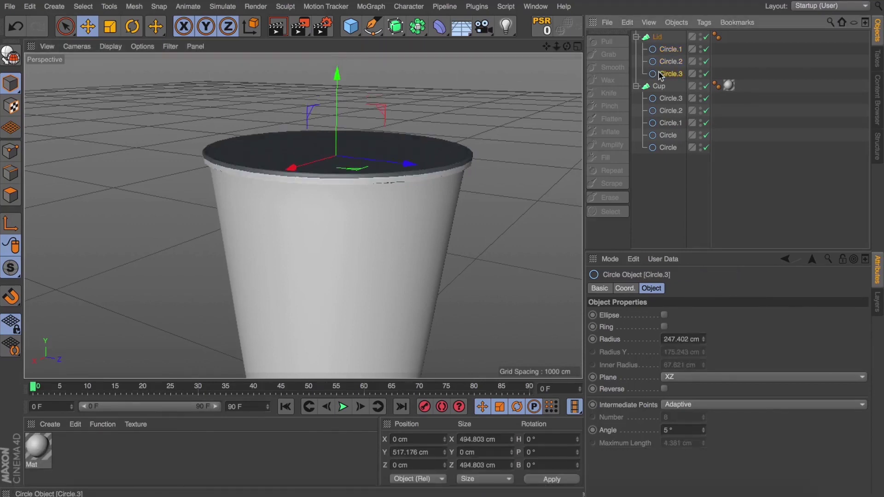
{"action": "key", "text": "t"}
{"action": "left_click_drag", "start_coordinate": [528, 118], "coordinate": [535, 122]}
{"action": "mouse_move", "coordinate": [567, 46]}
{"action": "left_mouse_down"}
{"action": "mouse_move", "coordinate": [566, 18]}
{"action": "mouse_move", "coordinate": [559, 49]}
{"action": "left_mouse_up"}
Duplicate the lid's Circle.3 as the last circle in Lid, lowered to about 500.9 cm in Y and enlarged to about 266.2 cm radius
{"action": "left_click", "coordinate": [670, 74]}
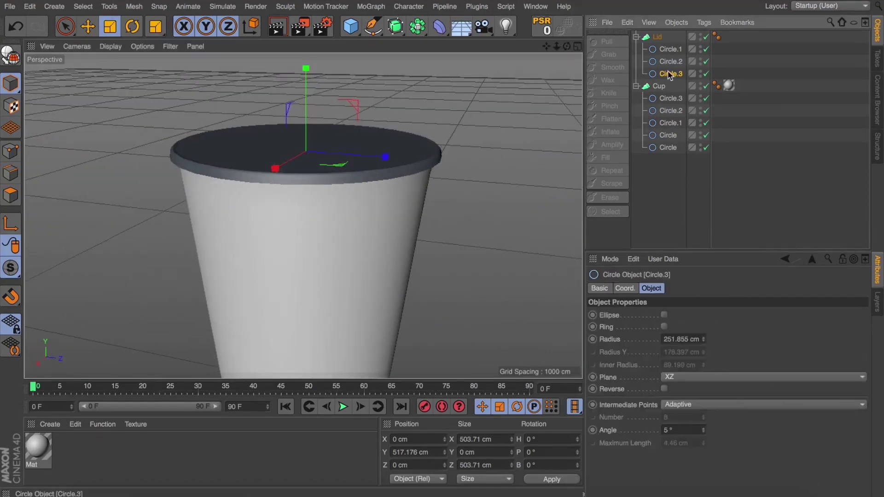
{"action": "key", "text": "super"}
{"action": "left_click_drag", "start_coordinate": [667, 81], "coordinate": [666, 82], "text": "super"}
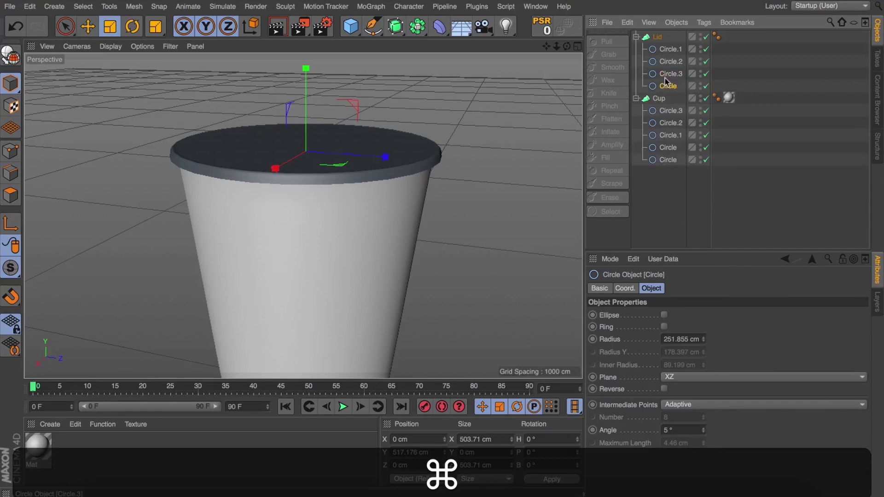
{"action": "key", "text": "e"}
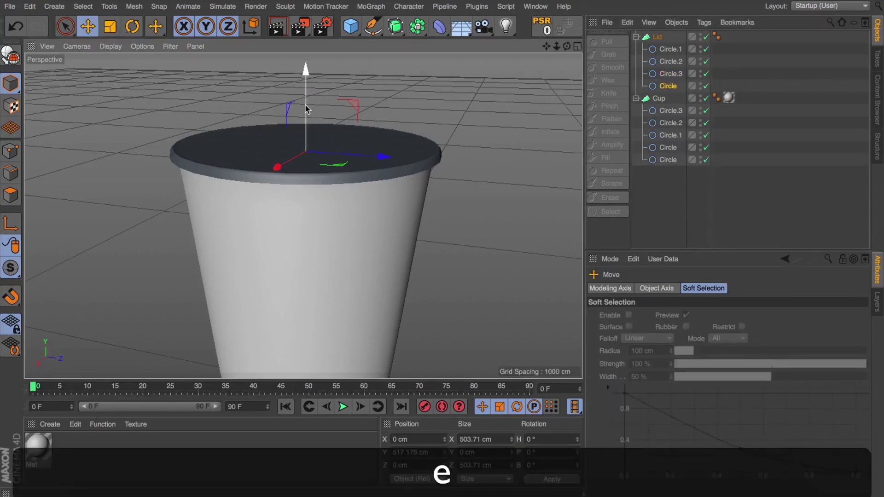
{"action": "left_click_drag", "start_coordinate": [309, 115], "coordinate": [366, 97]}
{"action": "key", "text": "t"}
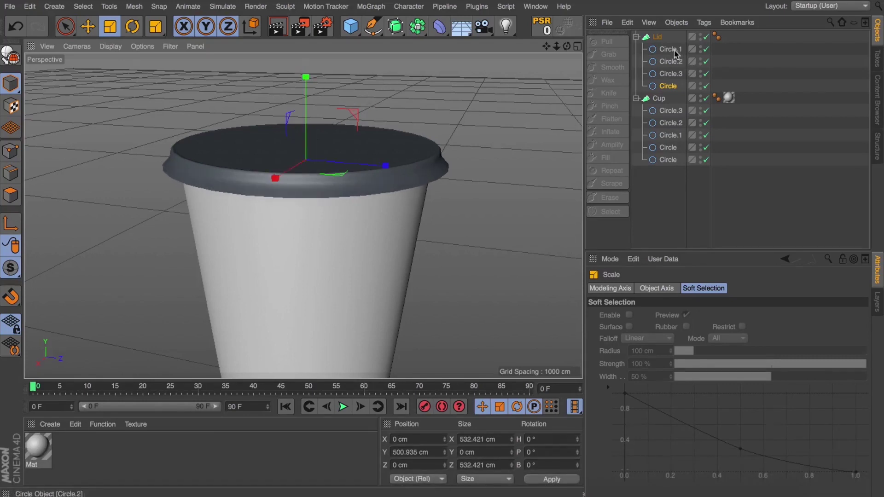
Duplicate Circle.1 above itself in the Lid loft and raise the copy to about 607.7 cm in Y
{"action": "left_click", "coordinate": [672, 49]}
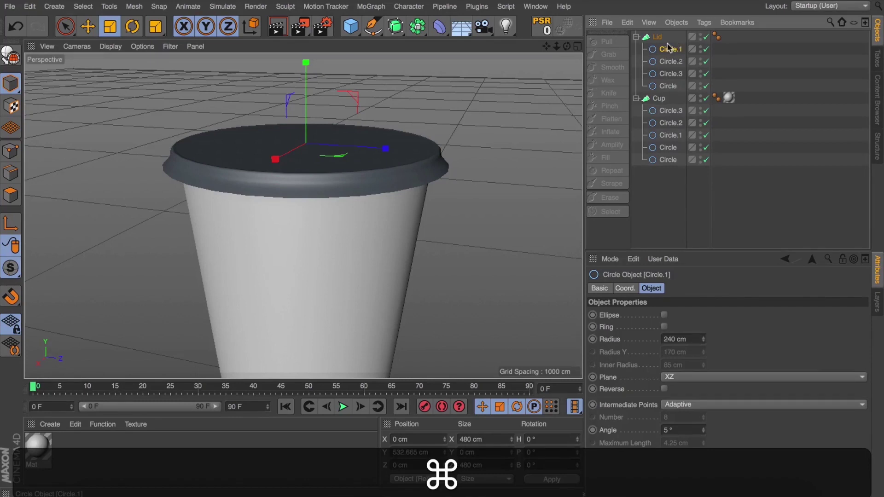
{"action": "left_click_drag", "start_coordinate": [668, 45], "coordinate": [667, 42], "text": "super"}
{"action": "key", "text": "t"}
{"action": "left_click_drag", "start_coordinate": [568, 46], "coordinate": [546, 46]}
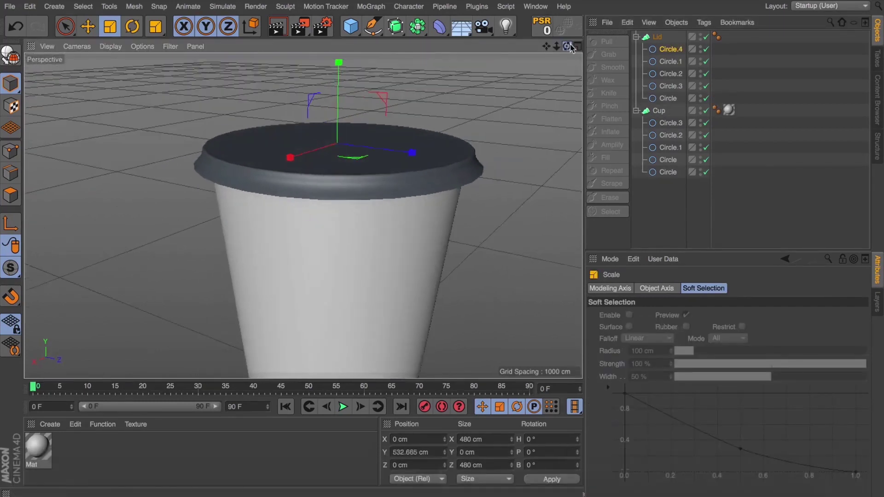
{"action": "left_click_drag", "start_coordinate": [527, 78], "coordinate": [507, 87]}
{"action": "key", "text": "e"}
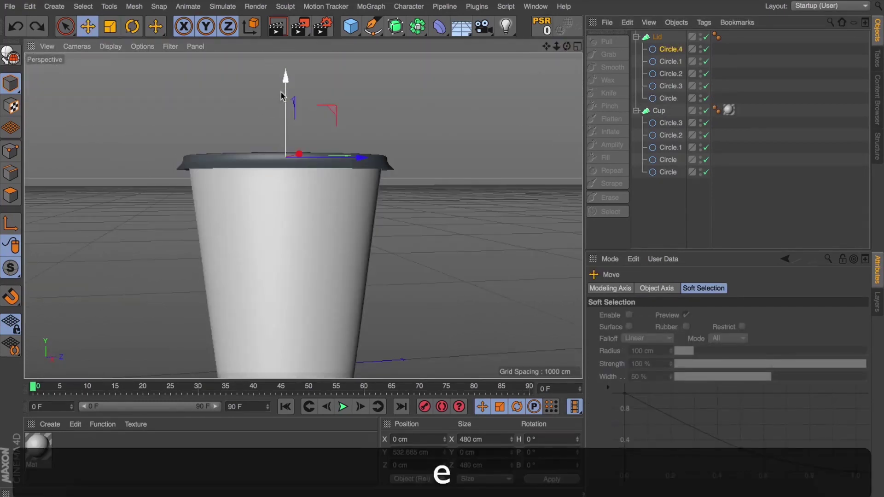
{"action": "left_click_drag", "start_coordinate": [282, 92], "coordinate": [285, 55]}
Tilt the lid's raised top circle to a pitch of about -3.7° and lower it along the world Y axis to about 601.7 cm
{"action": "left_click_drag", "start_coordinate": [567, 46], "coordinate": [572, 55]}
{"action": "key", "text": "r"}
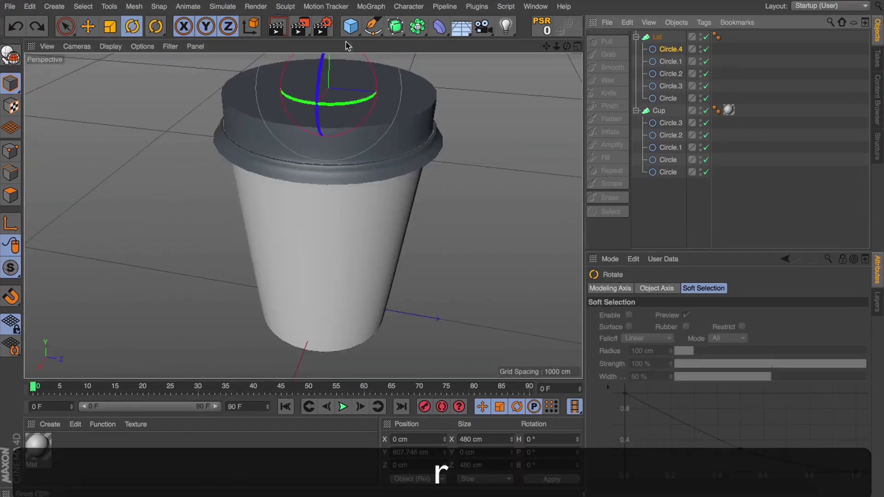
{"action": "left_click_drag", "start_coordinate": [377, 87], "coordinate": [376, 70]}
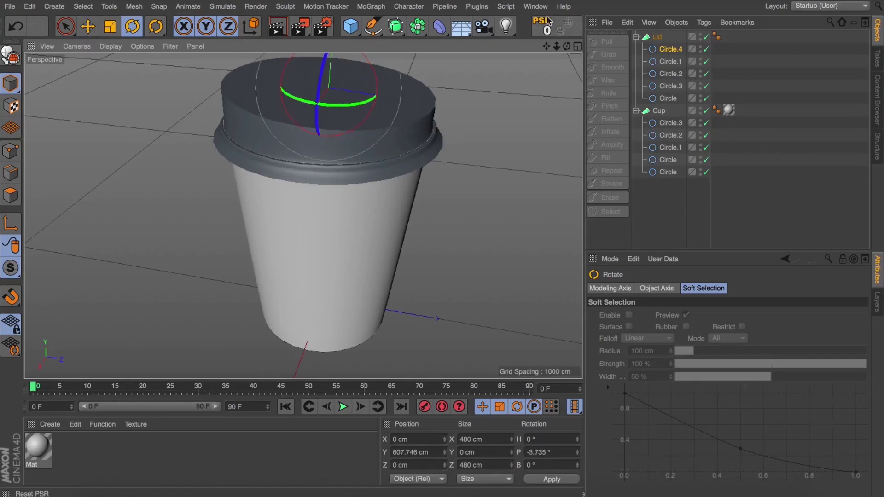
{"action": "left_click_drag", "start_coordinate": [567, 47], "coordinate": [566, 21]}
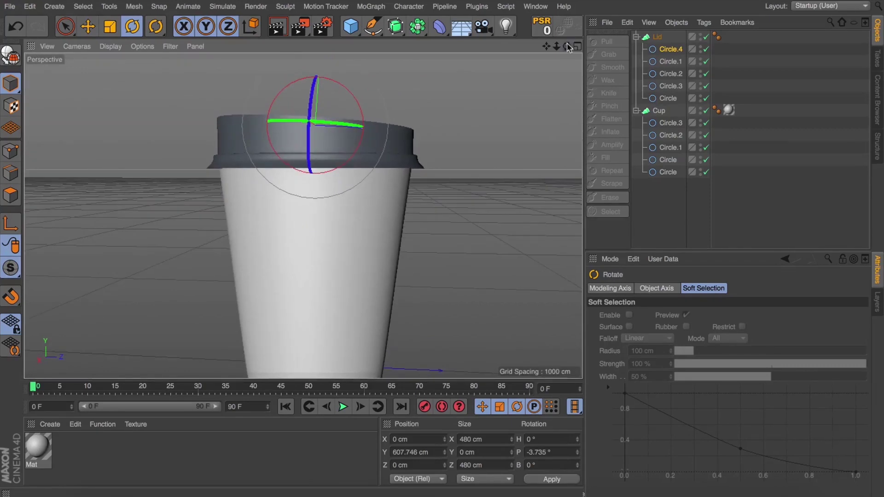
{"action": "key", "text": "e"}
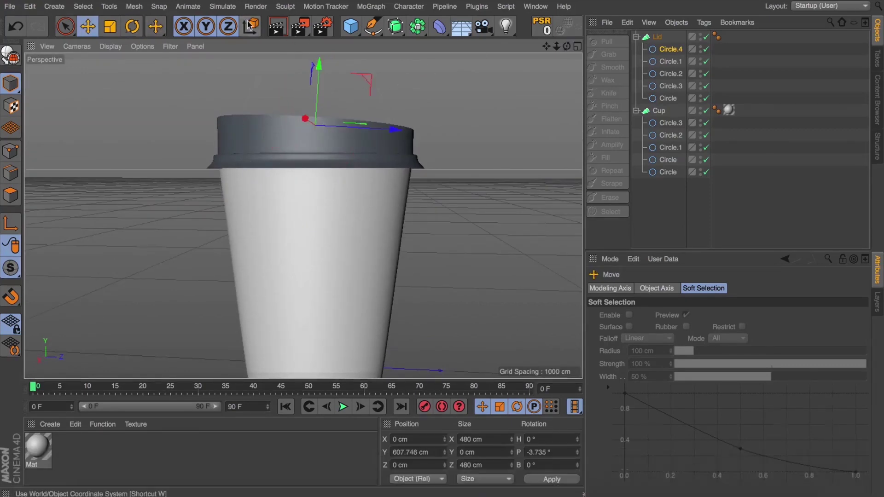
{"action": "left_click_drag", "start_coordinate": [318, 65], "coordinate": [316, 72]}
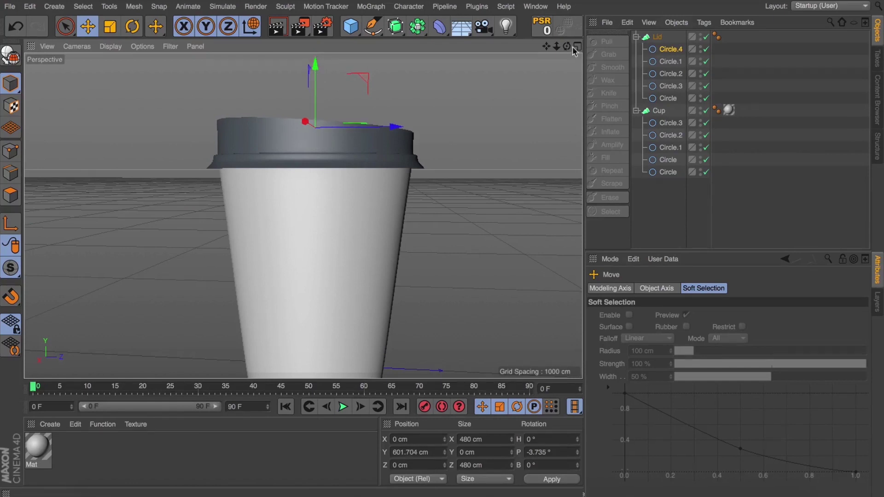
{"action": "left_click_drag", "start_coordinate": [567, 46], "coordinate": [302, 212]}
Duplicate the tilted Circle.4 at the start of the Lid loft and reduce the copy's radius to 177 cm
{"action": "left_click", "coordinate": [672, 49]}
{"action": "key", "text": "super+c"}
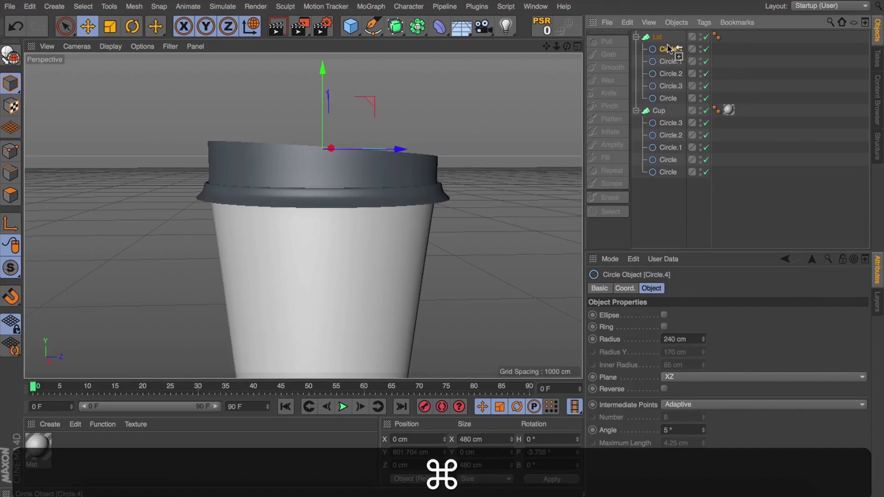
{"action": "key", "text": "super+v"}
{"action": "left_click_drag", "start_coordinate": [567, 46], "coordinate": [303, 216]}
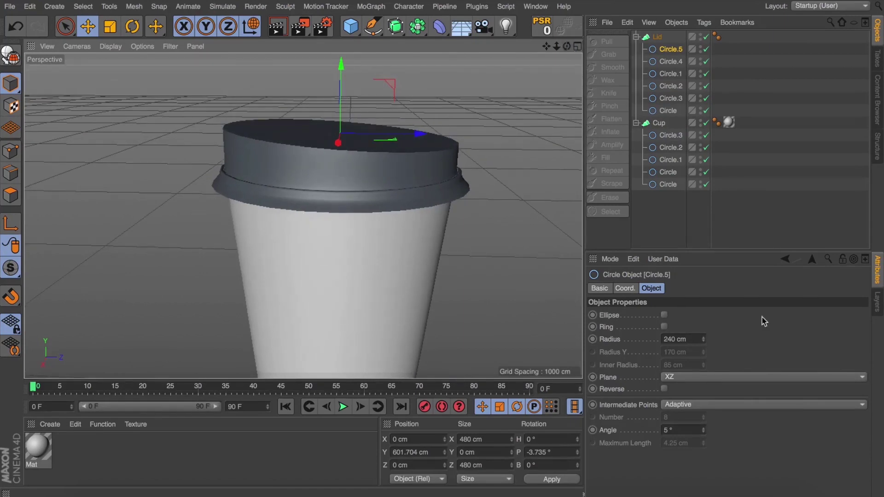
{"action": "left_click_drag", "start_coordinate": [704, 340], "coordinate": [703, 366]}
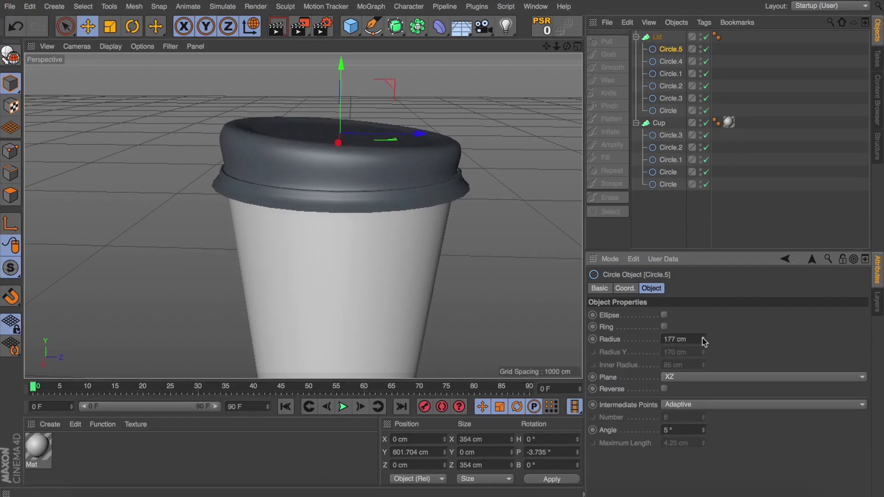
Turn on Linear Interpolation for the Lid loft
{"action": "left_click", "coordinate": [656, 36]}
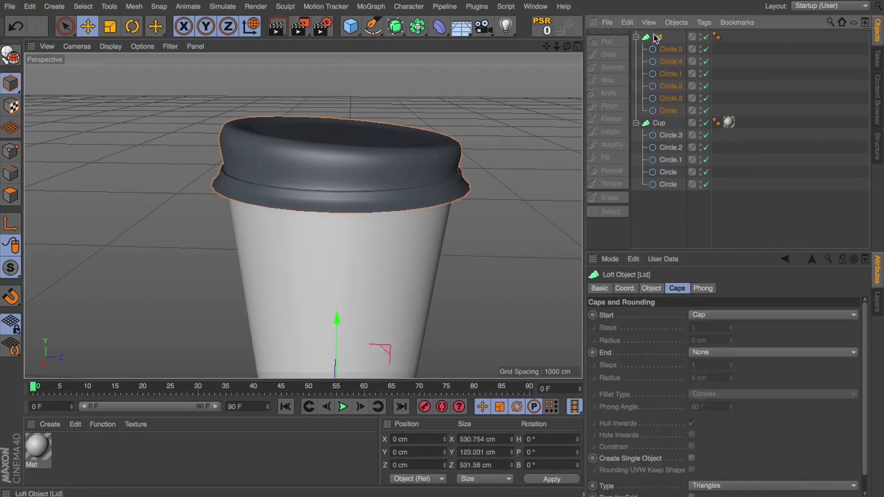
{"action": "left_click", "coordinate": [650, 289]}
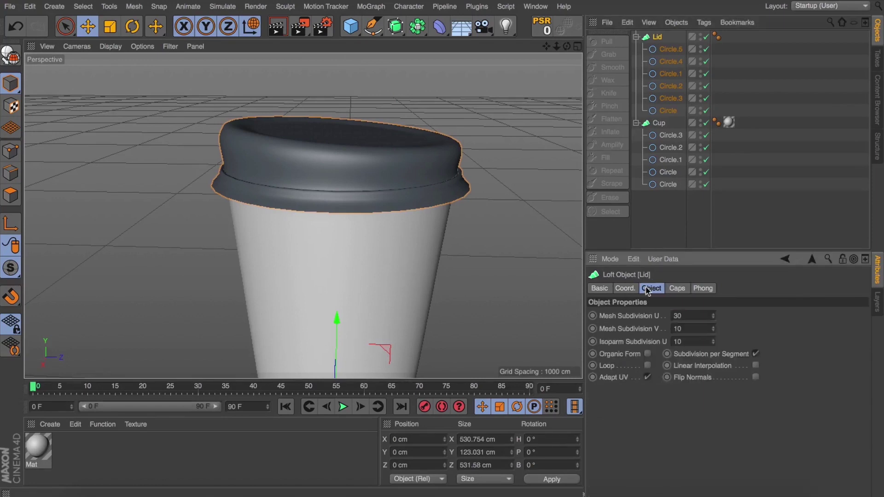
{"action": "left_click", "coordinate": [756, 366]}
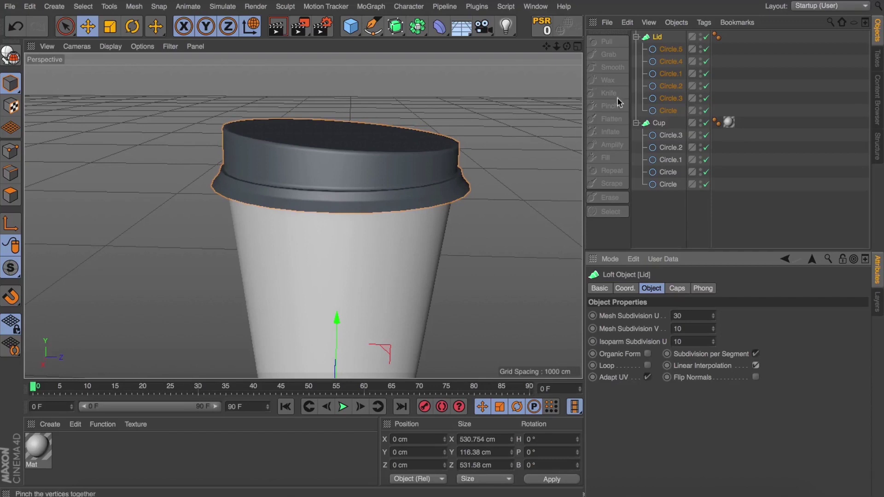
{"action": "left_click_drag", "start_coordinate": [567, 46], "coordinate": [567, 19]}
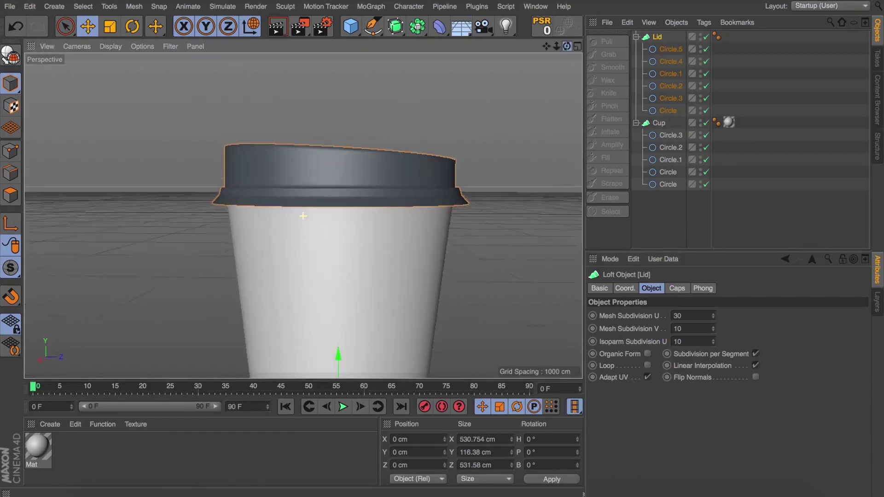
{"action": "left_click_drag", "start_coordinate": [303, 216], "coordinate": [303, 201], "text": "alt"}
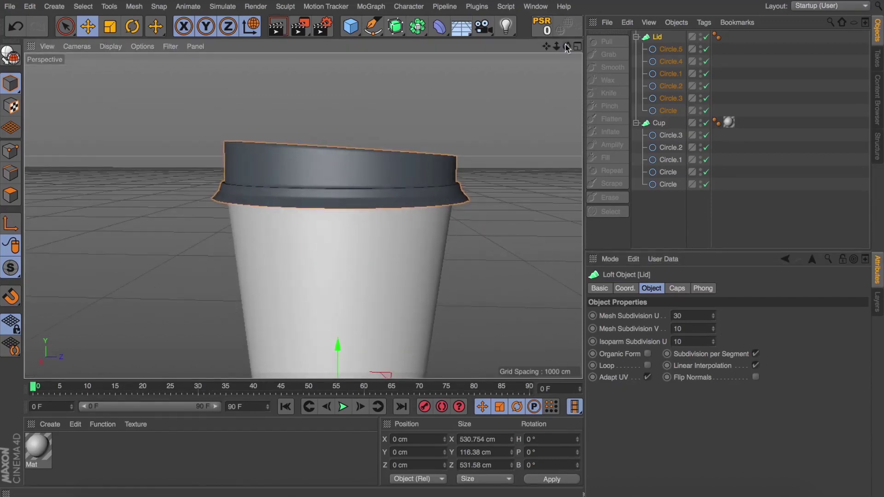
Duplicate the lid's Circle.3 directly below it in the Lid loft, then lower and rescale the copy to add a step in the lip
{"action": "left_click", "coordinate": [662, 100]}
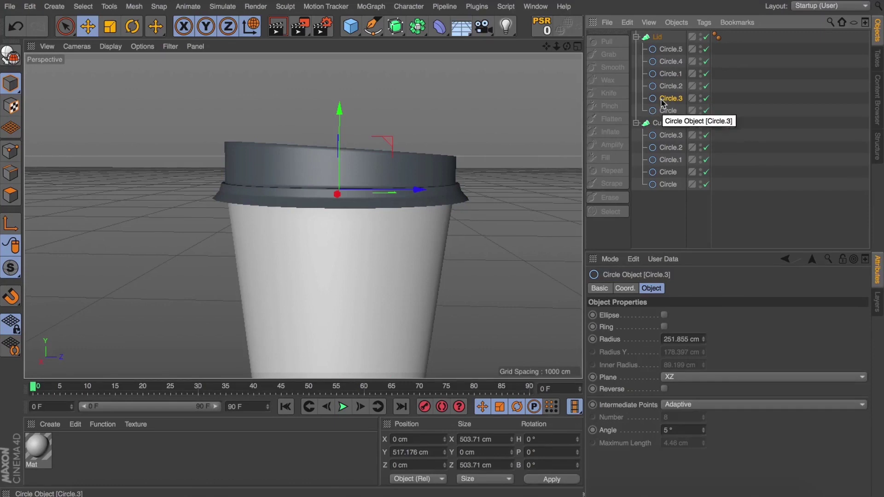
{"action": "key", "text": "super"}
{"action": "left_click_drag", "start_coordinate": [664, 111], "coordinate": [664, 108], "text": "super"}
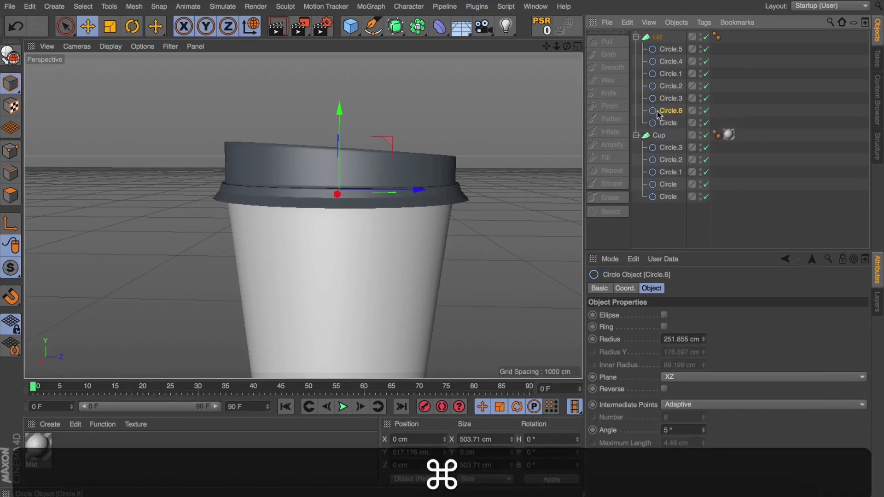
{"action": "key", "text": "e"}
{"action": "left_click_drag", "start_coordinate": [337, 122], "coordinate": [389, 108]}
{"action": "key", "text": "t"}
Scale the lid's lowest circle down to about 523.9 cm across
{"action": "left_click", "coordinate": [668, 123]}
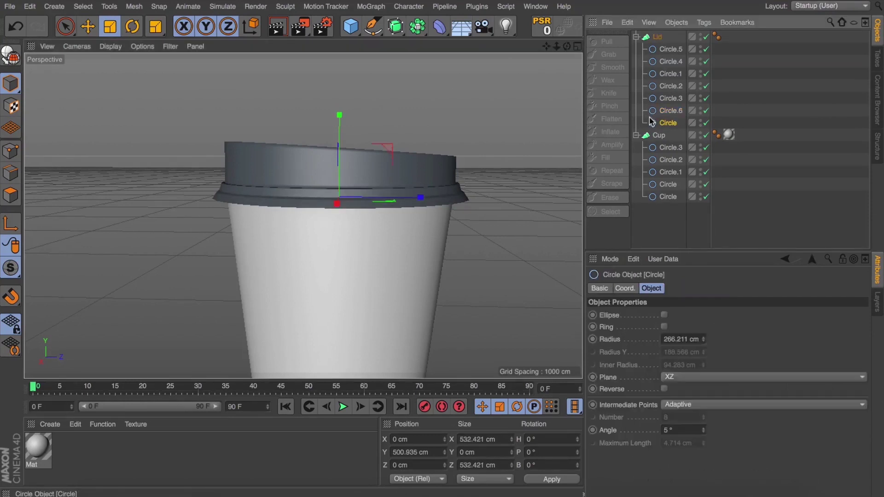
{"action": "key", "text": "t"}
{"action": "left_click_drag", "start_coordinate": [491, 109], "coordinate": [473, 102]}
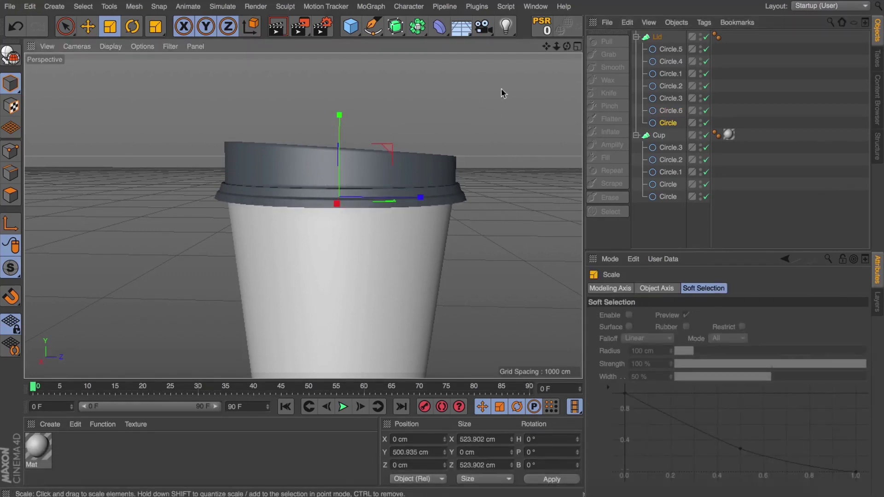
{"action": "mouse_move", "coordinate": [567, 46]}
{"action": "left_mouse_down"}
{"action": "mouse_move", "coordinate": [531, 41]}
{"action": "mouse_move", "coordinate": [559, 27]}
{"action": "mouse_move", "coordinate": [560, 41]}
{"action": "left_mouse_up"}
{"action": "left_click_drag", "start_coordinate": [303, 216], "coordinate": [302, 215], "text": "alt"}
Duplicate the lid's 177 cm inner circle at the start of the Lid loft and set the copy's pitch rotation to 0°
{"action": "left_click_drag", "start_coordinate": [668, 50], "coordinate": [659, 44], "text": "super"}
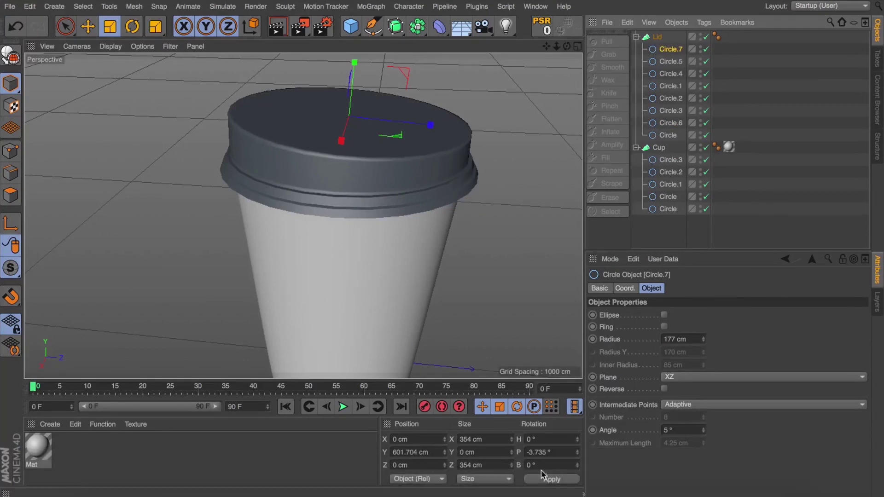
{"action": "left_click", "coordinate": [521, 451]}
{"action": "key", "text": "0"}
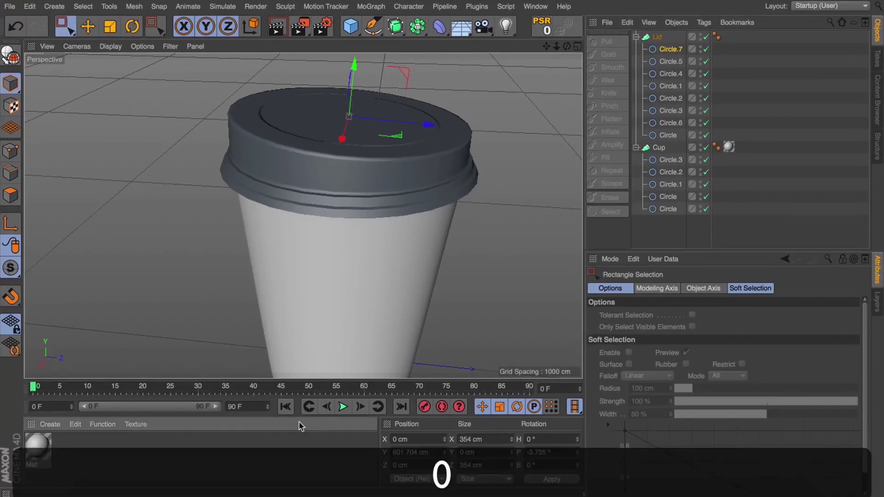
{"action": "left_click_drag", "start_coordinate": [549, 452], "coordinate": [400, 433]}
{"action": "type", "text": "0"}
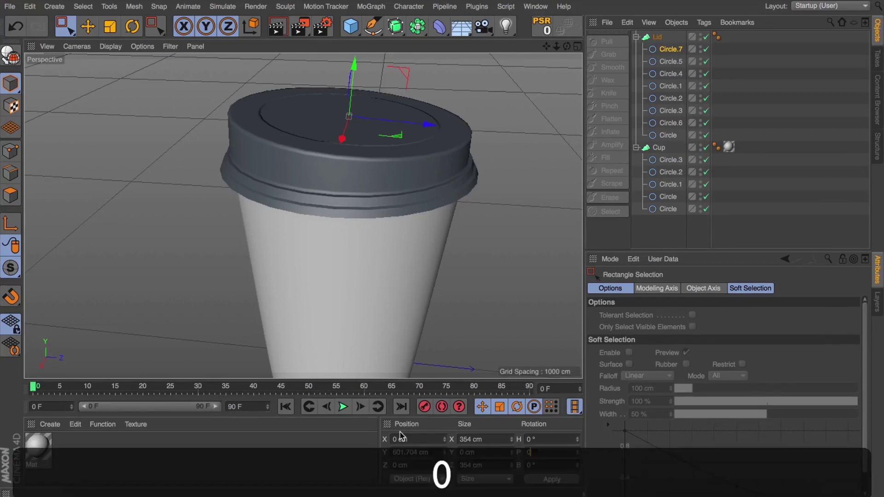
{"action": "key", "text": "Return"}
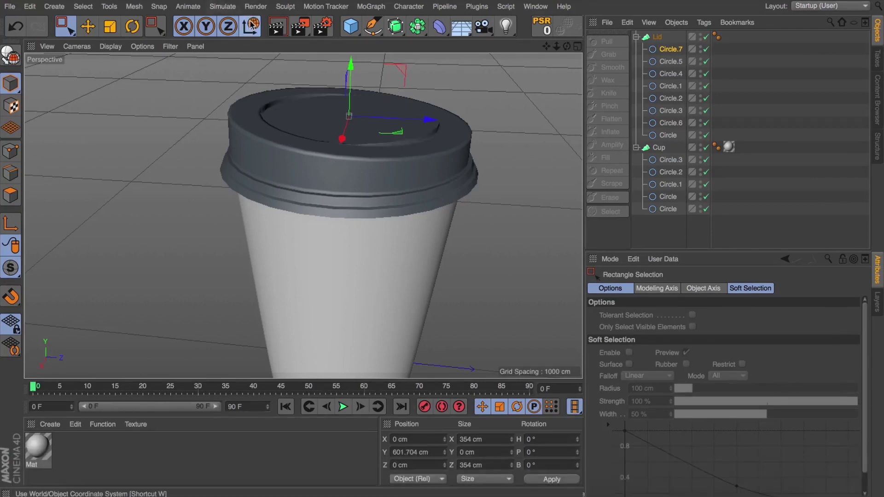
Lower the level inner circle, Circle.7, along the world Y axis to about 560.3 cm to recess the lid's top
{"action": "left_click_drag", "start_coordinate": [350, 68], "coordinate": [350, 91]}
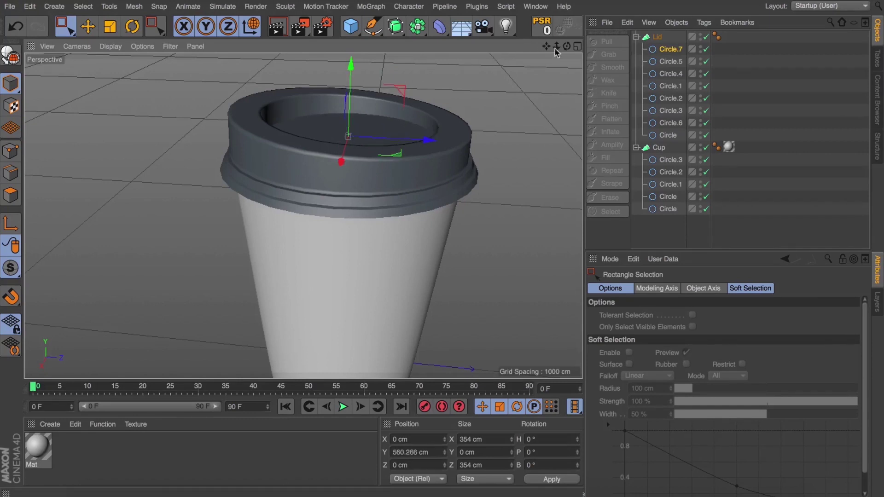
{"action": "left_click_drag", "start_coordinate": [566, 47], "coordinate": [643, 50]}
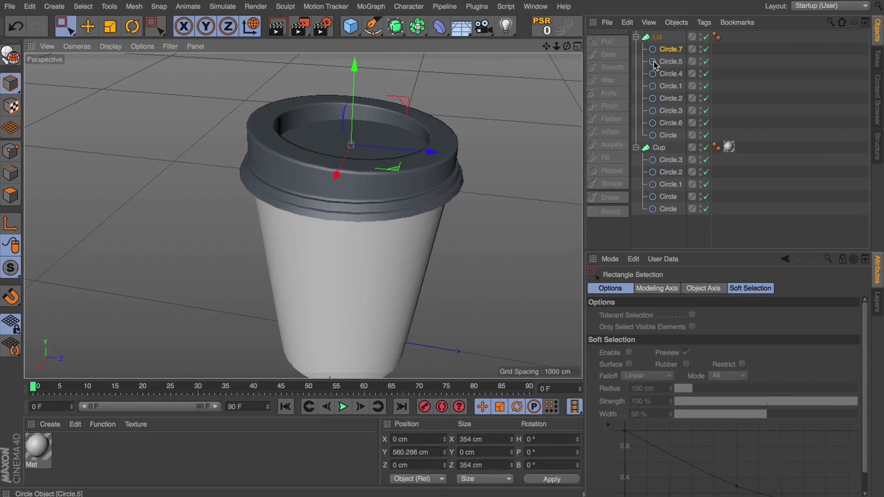
Enlarge Circle.7 and Circle.5 together slightly and shift them to about 19.2 cm in Z
{"action": "left_click", "coordinate": [655, 64], "text": "shift"}
{"action": "key", "text": "shift+t"}
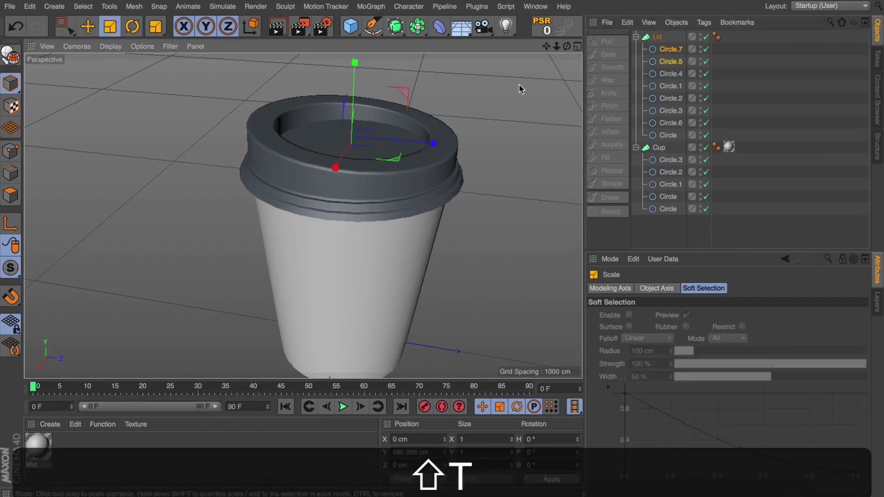
{"action": "left_click_drag", "start_coordinate": [518, 84], "coordinate": [539, 73]}
{"action": "key", "text": "e"}
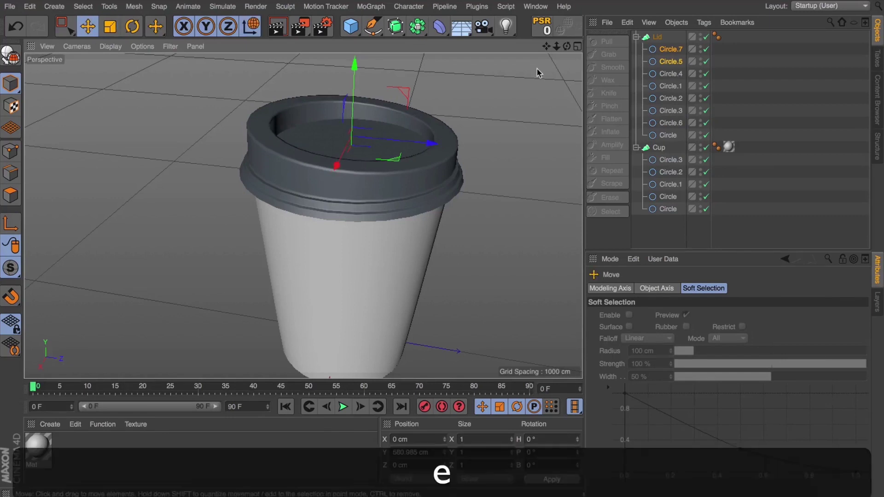
{"action": "left_click_drag", "start_coordinate": [429, 141], "coordinate": [437, 142]}
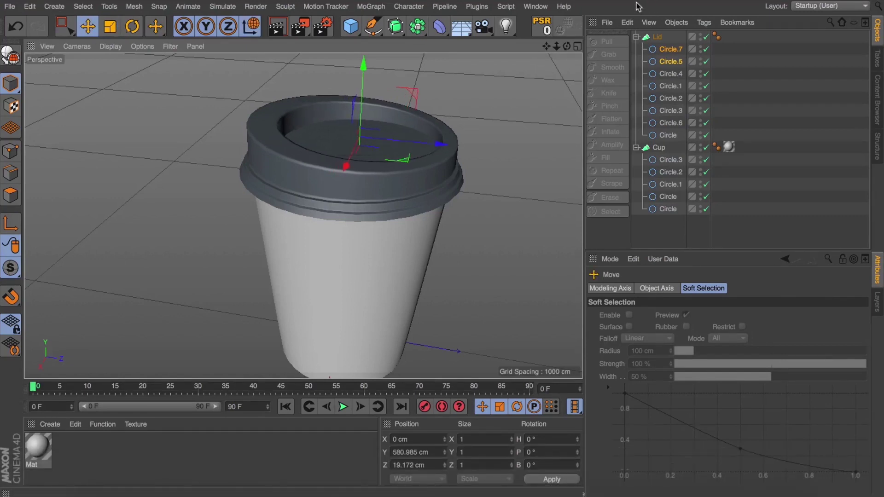
Shift Circle.7 and Circle.5 together slightly further along the Z axis
{"action": "left_click_drag", "start_coordinate": [567, 46], "coordinate": [569, 48]}
{"action": "key", "text": "t"}
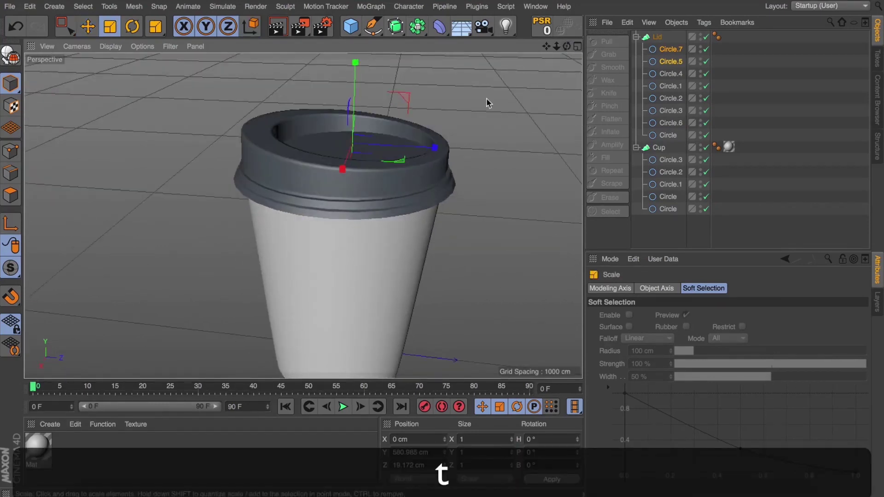
{"action": "key", "text": "e"}
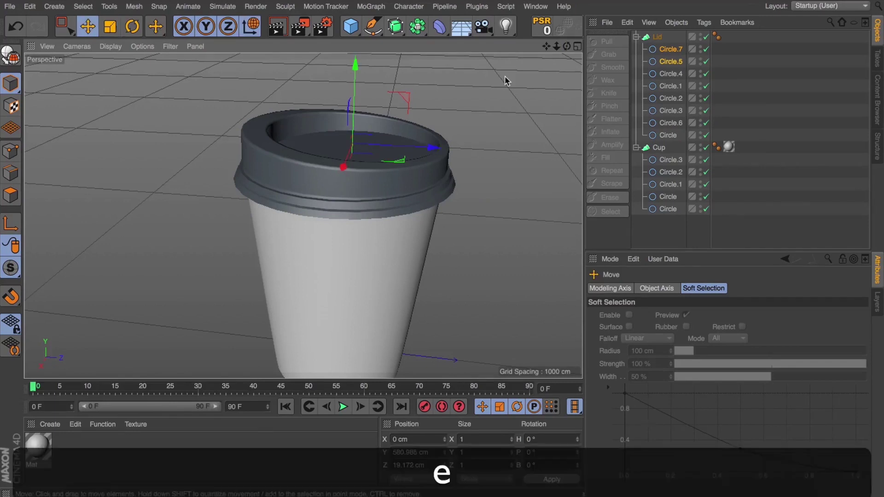
{"action": "left_click_drag", "start_coordinate": [414, 147], "coordinate": [431, 148]}
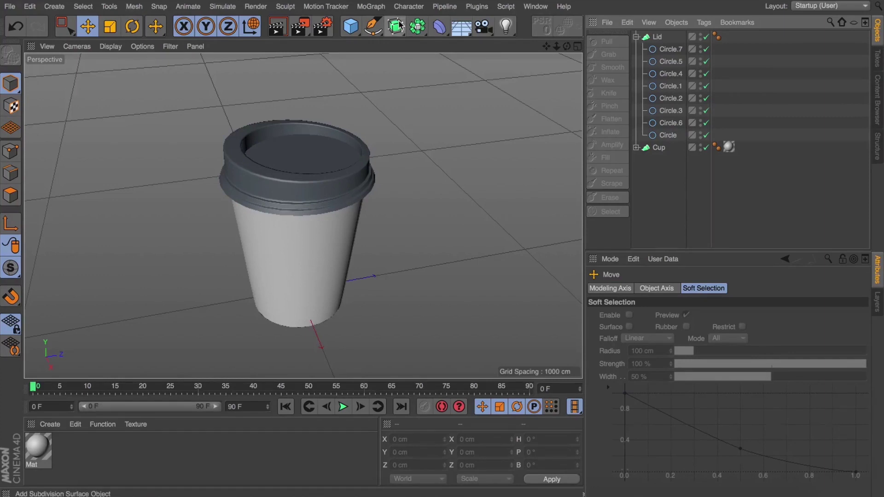
Nest the Lid loft inside a new Boole object, and add a cube raised to about 634.3 cm in Y
{"action": "left_click_drag", "start_coordinate": [396, 26], "coordinate": [657, 40]}
{"action": "left_click", "coordinate": [637, 49]}
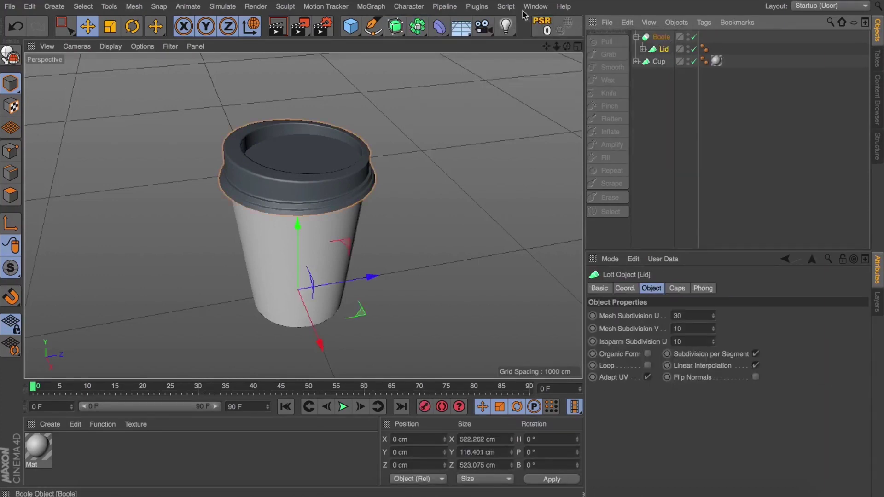
{"action": "left_click", "coordinate": [351, 26]}
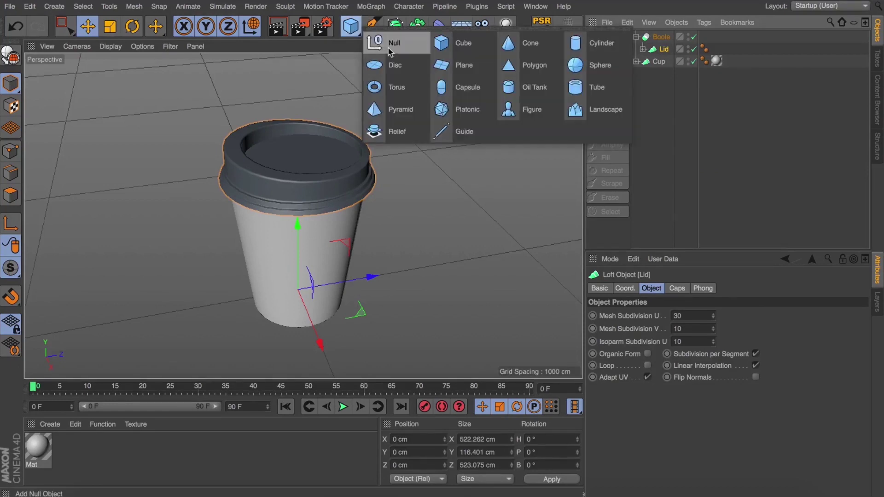
{"action": "left_click", "coordinate": [459, 45]}
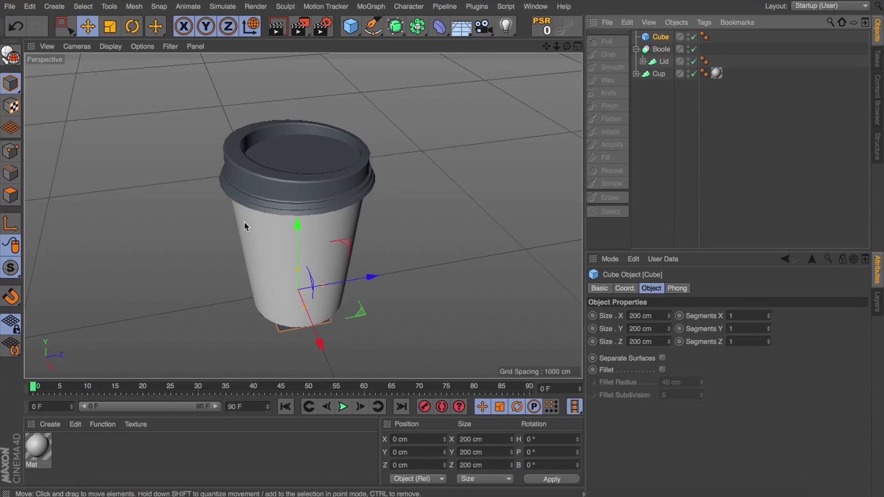
{"action": "left_click_drag", "start_coordinate": [299, 227], "coordinate": [297, 64]}
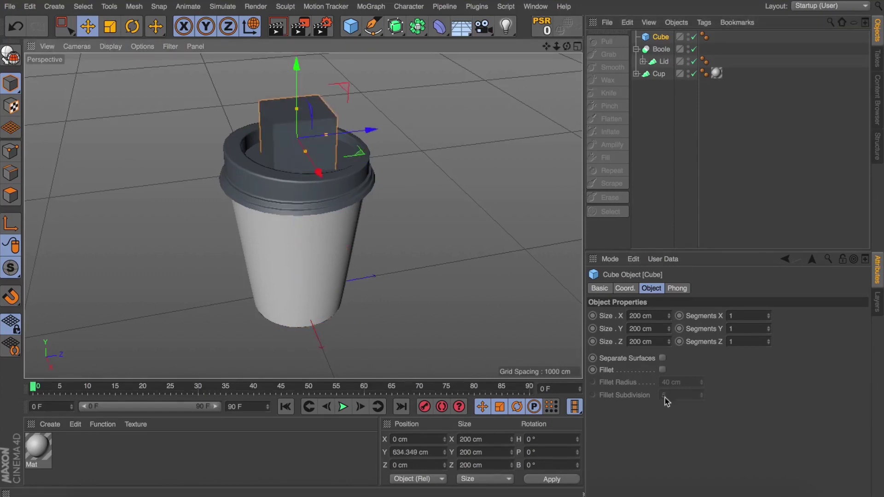
Enable the cube's fillet with an 18.5 cm radius and resize the cube to 103 × 42 × 42 cm
{"action": "left_click", "coordinate": [663, 370]}
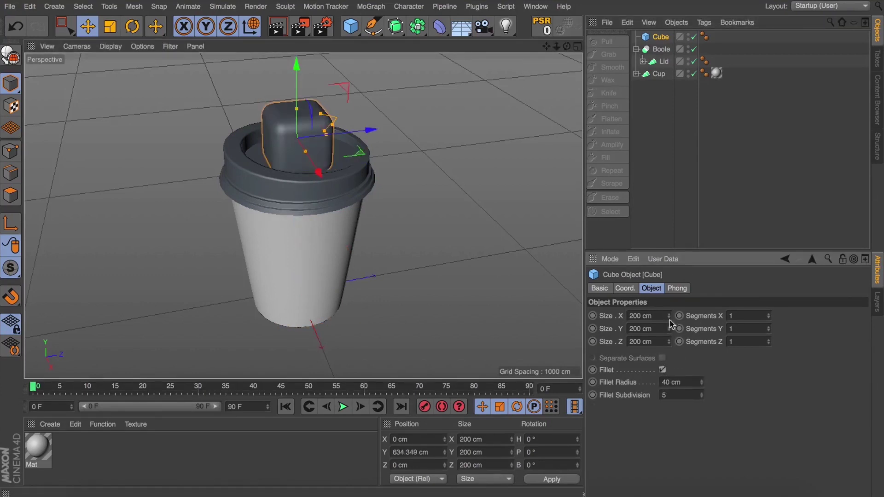
{"action": "left_click_drag", "start_coordinate": [669, 316], "coordinate": [636, 345]}
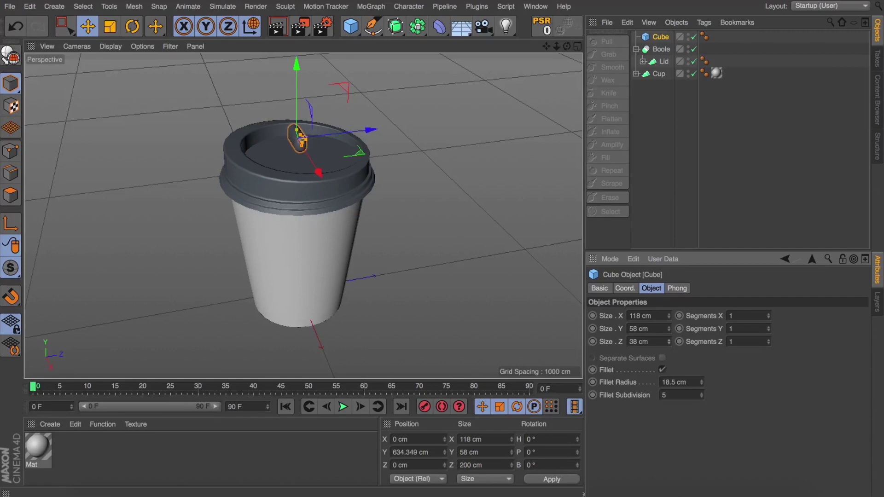
{"action": "left_click_drag", "start_coordinate": [670, 316], "coordinate": [663, 316]}
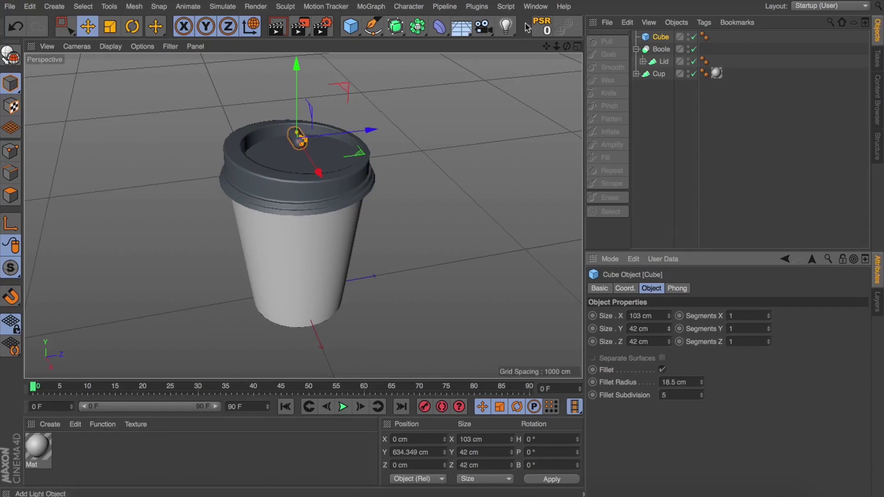
Switch to the four-view layout and move the cube over the lid's rim at about 202.7 cm in Z
{"action": "left_click", "coordinate": [578, 47]}
{"action": "key", "text": "e"}
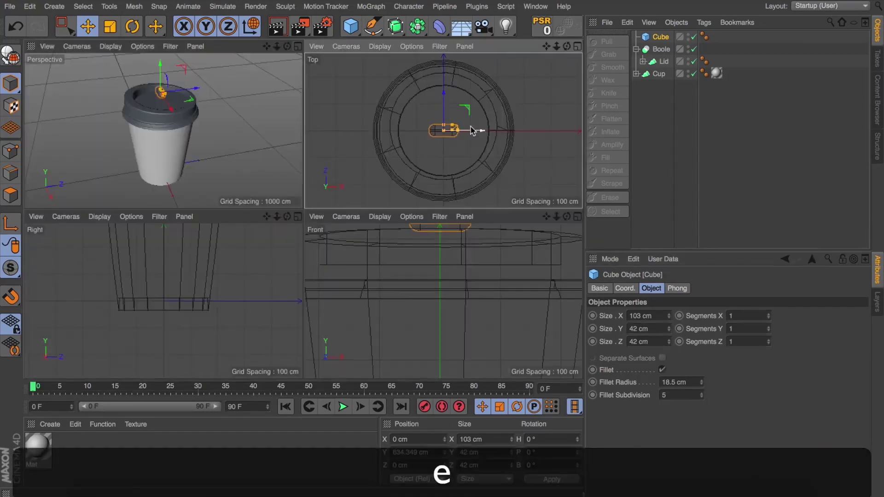
{"action": "scroll", "coordinate": [450, 140], "scroll_direction": "down", "scroll_amount": 1}
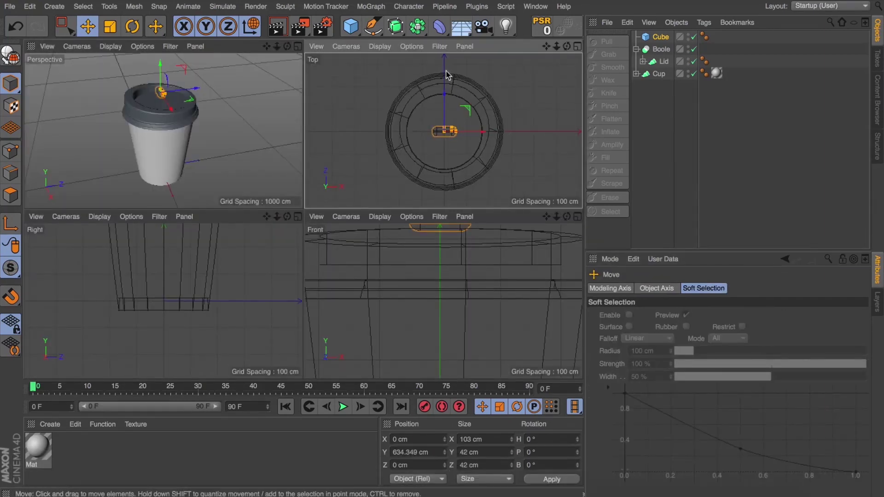
{"action": "left_click_drag", "start_coordinate": [445, 137], "coordinate": [446, 92]}
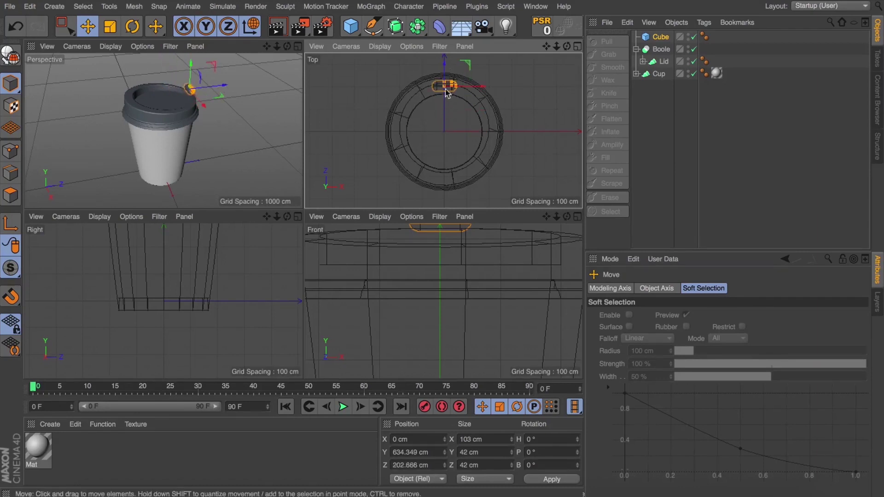
Set the cube's fillet radius to about 19.7 cm and widen the cube to 136 cm in X
{"action": "scroll", "coordinate": [446, 91], "scroll_direction": "up", "scroll_amount": 4}
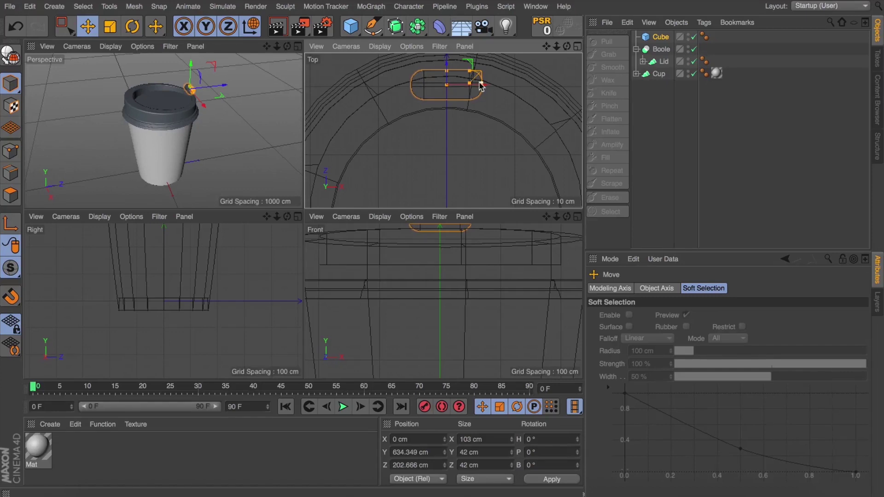
{"action": "key", "text": "super+z"}
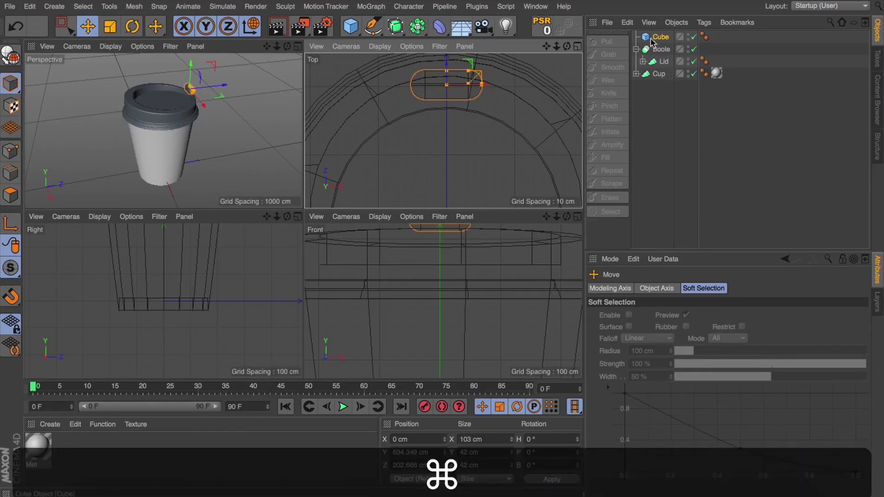
{"action": "left_click", "coordinate": [651, 38]}
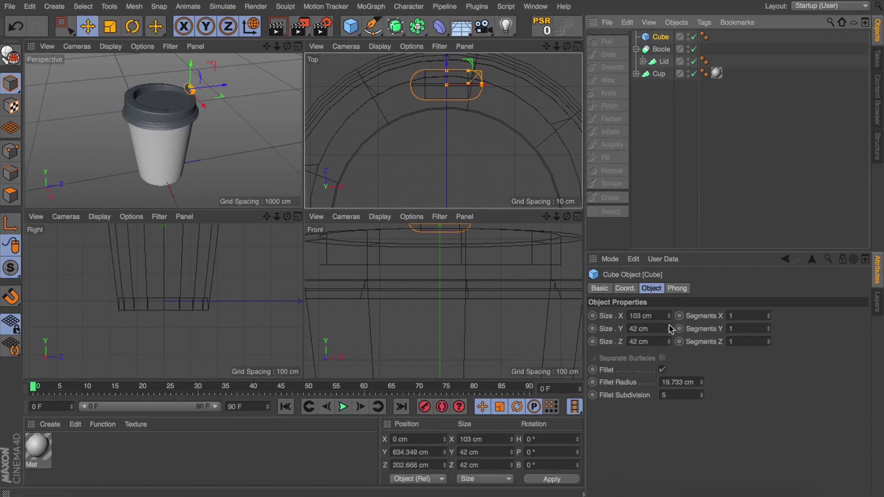
{"action": "key", "text": "super+z"}
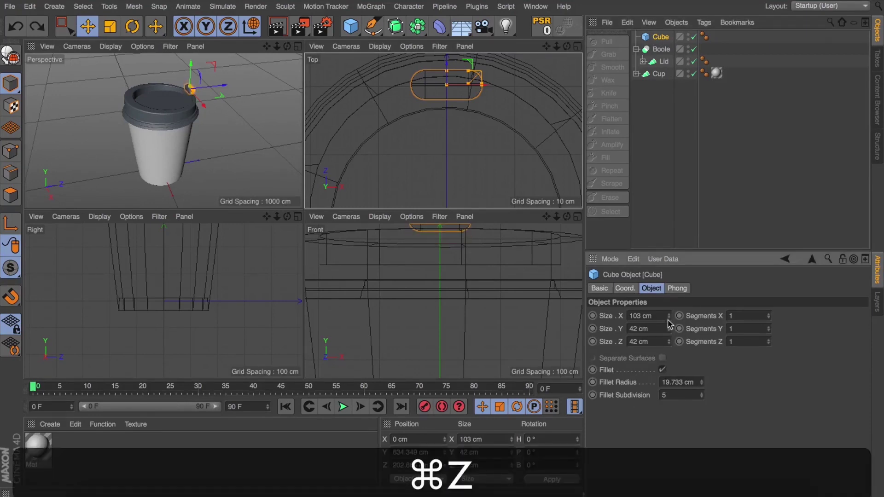
{"action": "left_click_drag", "start_coordinate": [671, 318], "coordinate": [688, 318]}
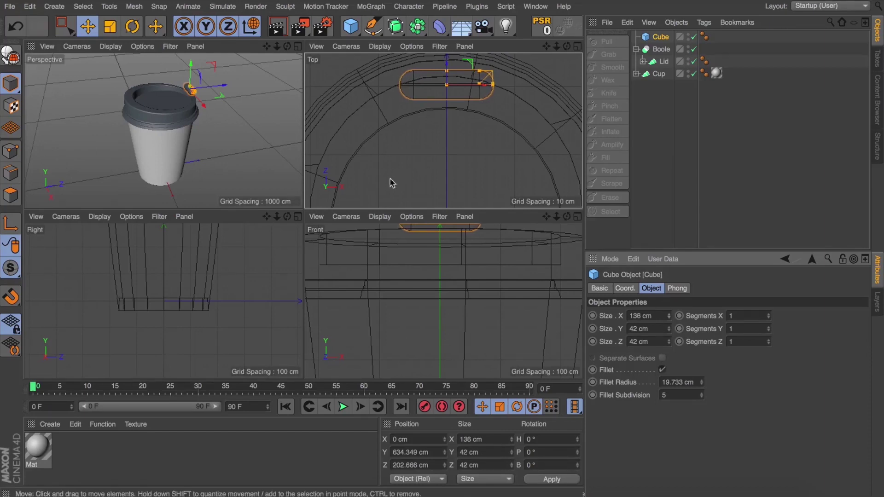
Move the cube over the opposite rim at about -208 cm in Z and resize it to 115 × 52 × 29 cm with a 14.5 cm fillet radius
{"action": "scroll", "coordinate": [460, 97], "scroll_direction": "down", "scroll_amount": 6}
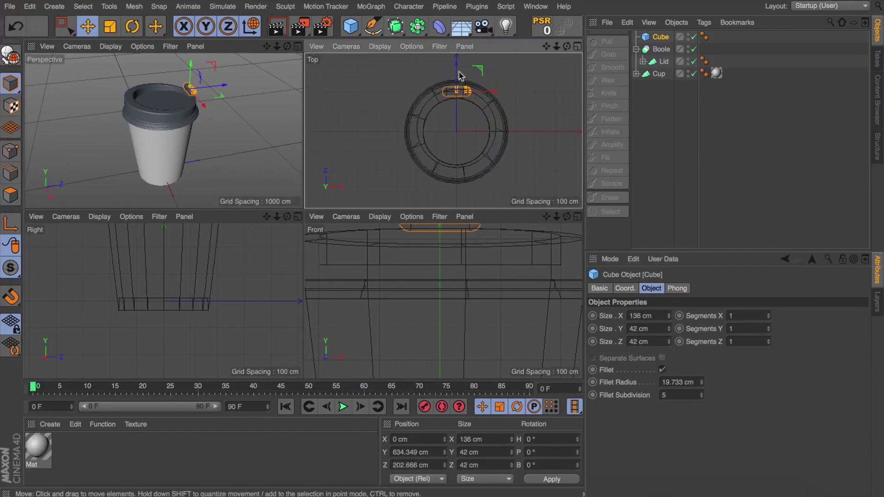
{"action": "left_click_drag", "start_coordinate": [458, 68], "coordinate": [458, 151]}
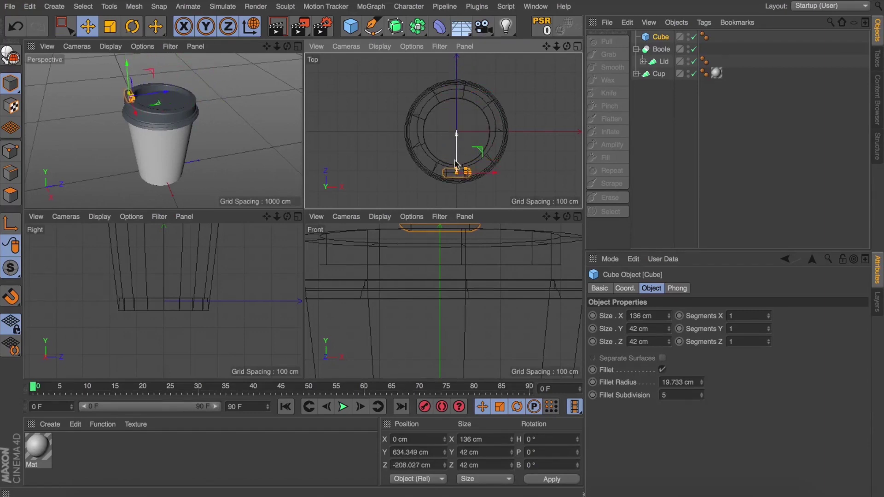
{"action": "scroll", "coordinate": [463, 166], "scroll_direction": "up", "scroll_amount": 6}
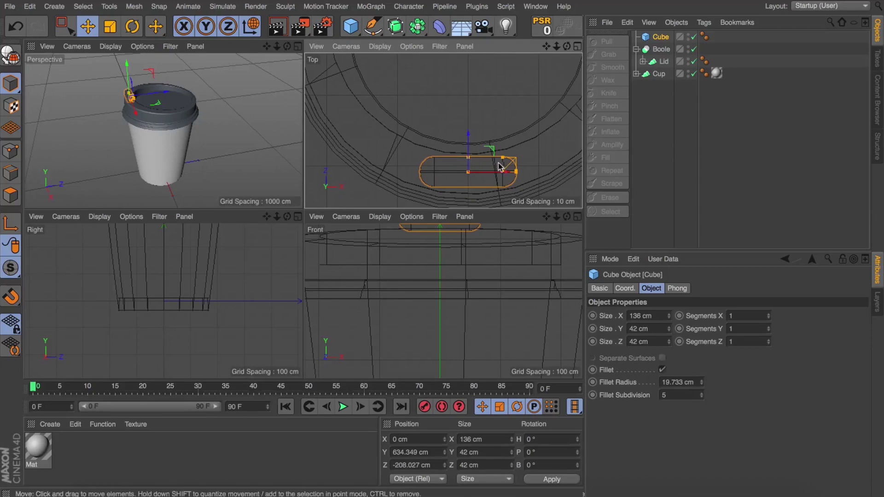
{"action": "mouse_move", "coordinate": [669, 316]}
{"action": "left_mouse_down"}
{"action": "mouse_move", "coordinate": [669, 343]}
{"action": "mouse_move", "coordinate": [668, 324]}
{"action": "left_mouse_up"}
{"action": "left_click_drag", "start_coordinate": [702, 384], "coordinate": [702, 375]}
{"action": "left_click_drag", "start_coordinate": [668, 341], "coordinate": [669, 348]}
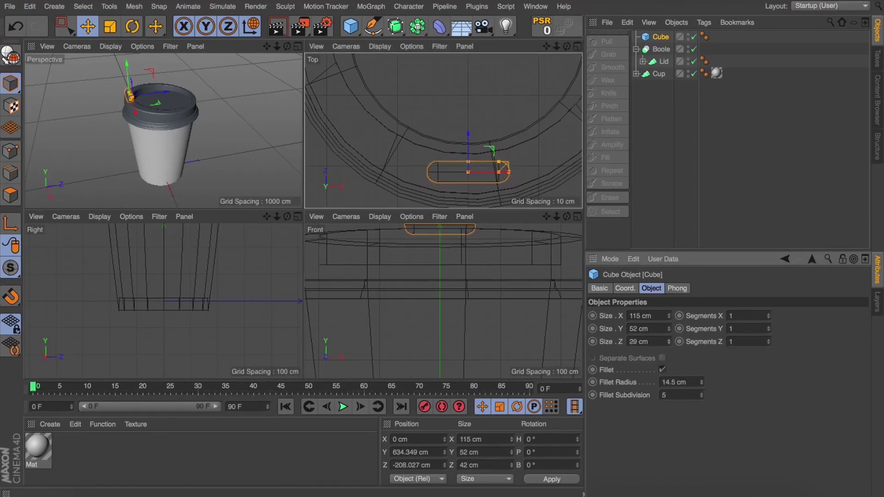
Place the cube below the Lid inside the Boole to cut a drinking slot through the rim, and inspect the cut in perspective
{"action": "mouse_move", "coordinate": [661, 37]}
{"action": "left_mouse_down"}
{"action": "mouse_move", "coordinate": [661, 53]}
{"action": "mouse_move", "coordinate": [659, 44]}
{"action": "left_mouse_up"}
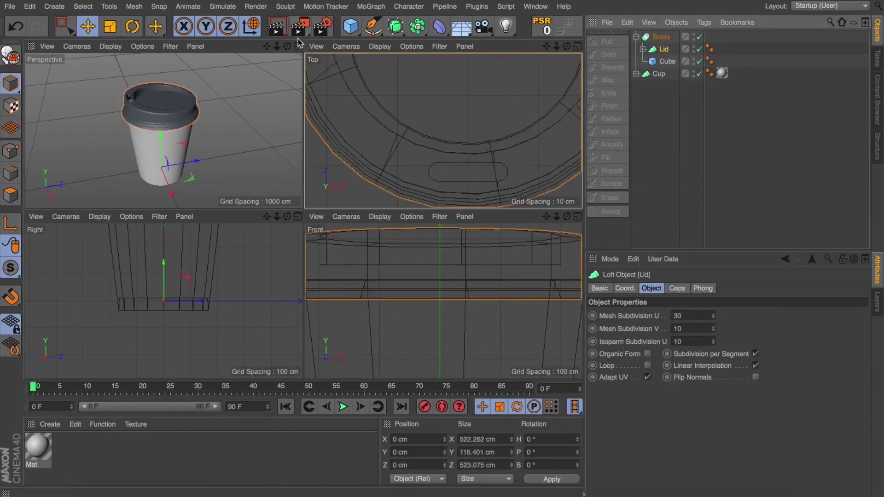
{"action": "middle_click", "coordinate": [227, 84]}
{"action": "scroll", "coordinate": [230, 152], "scroll_direction": "up", "scroll_amount": 8}
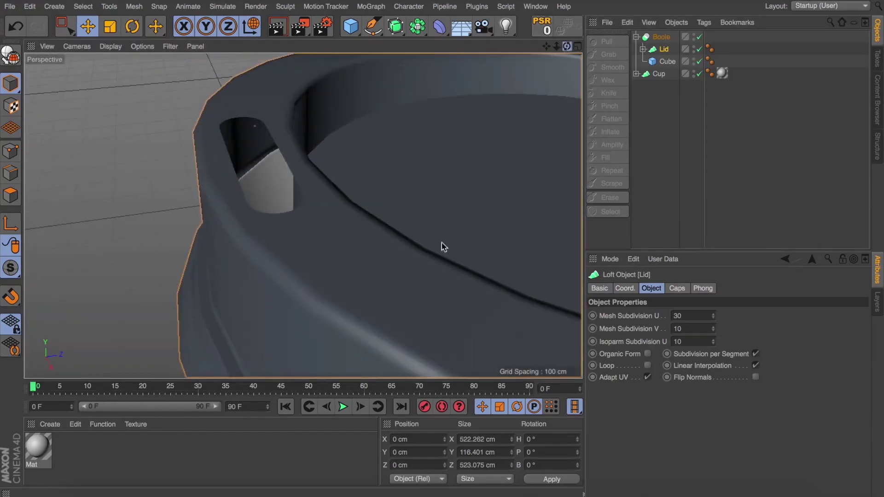
{"action": "mouse_move", "coordinate": [303, 216]}
{"action": "left_mouse_down", "text": "alt"}
{"action": "mouse_move", "coordinate": [240, 235]}
{"action": "mouse_move", "coordinate": [350, 212]}
{"action": "mouse_move", "coordinate": [378, 189]}
{"action": "mouse_move", "coordinate": [414, 207]}
{"action": "mouse_move", "coordinate": [456, 272]}
{"action": "mouse_move", "coordinate": [302, 213]}
{"action": "left_mouse_up", "text": "alt"}
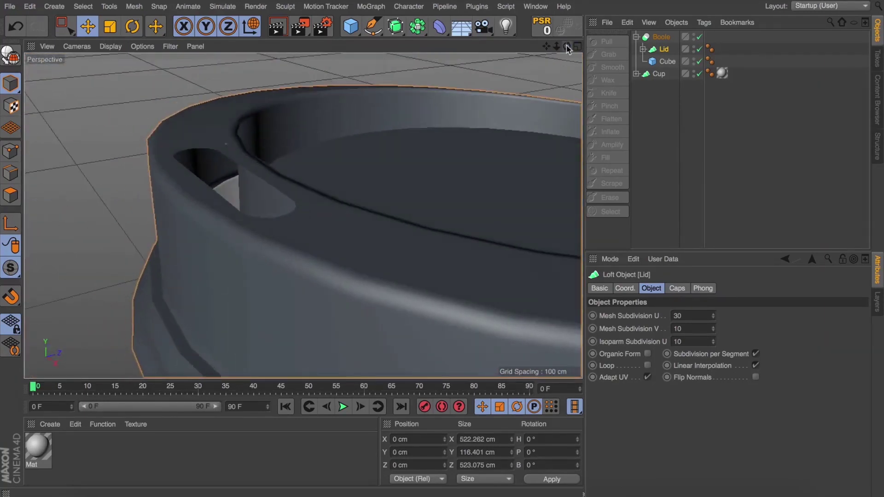
{"action": "left_click_drag", "start_coordinate": [557, 45], "coordinate": [557, 43]}
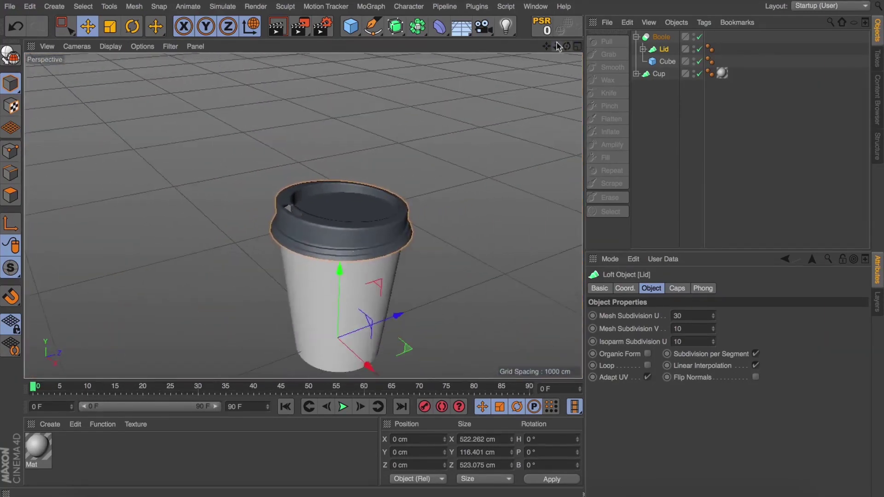
{"action": "left_click_drag", "start_coordinate": [302, 213], "coordinate": [304, 215], "text": "alt"}
{"action": "left_click", "coordinate": [645, 138]}
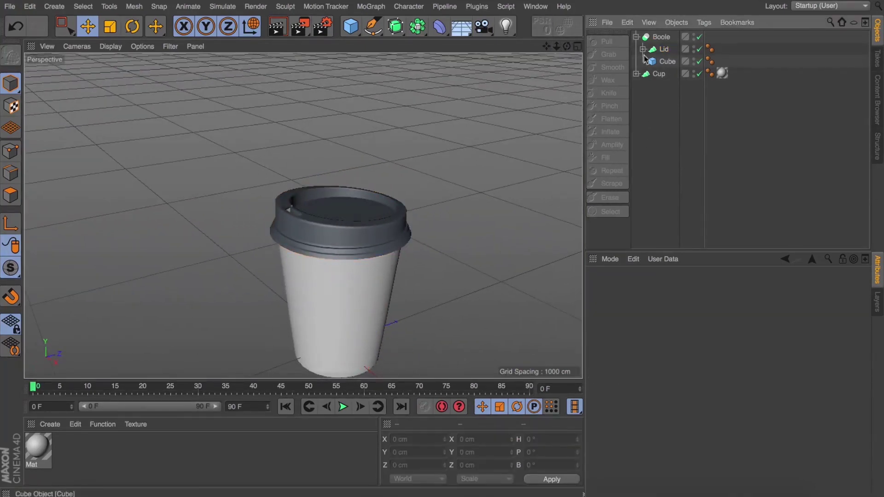
Create a new material and apply it to the Boole object holding the lid
{"action": "left_click", "coordinate": [636, 37]}
{"action": "left_click", "coordinate": [659, 38]}
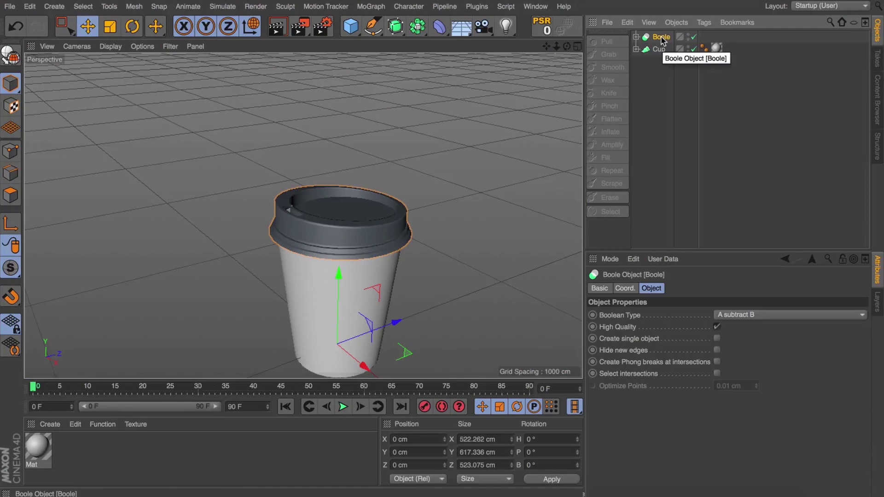
{"action": "double_click", "coordinate": [137, 467]}
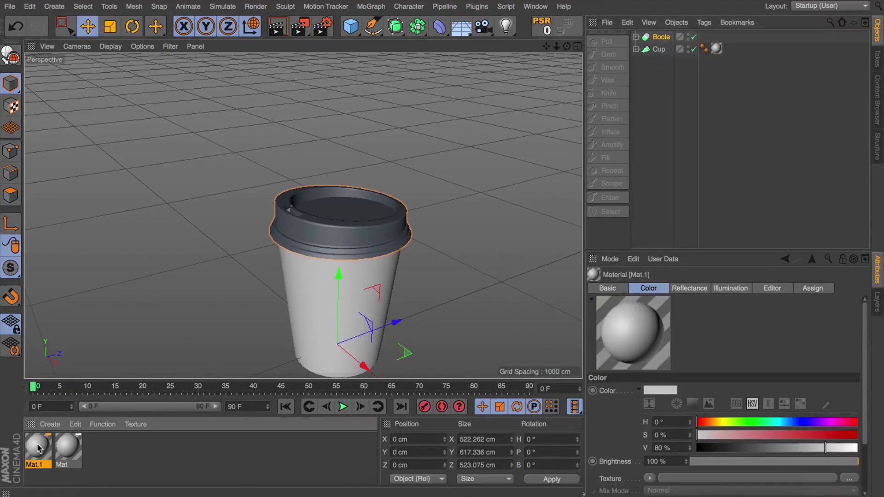
{"action": "left_click_drag", "start_coordinate": [667, 8], "coordinate": [663, 38]}
{"action": "left_click", "coordinate": [636, 37]}
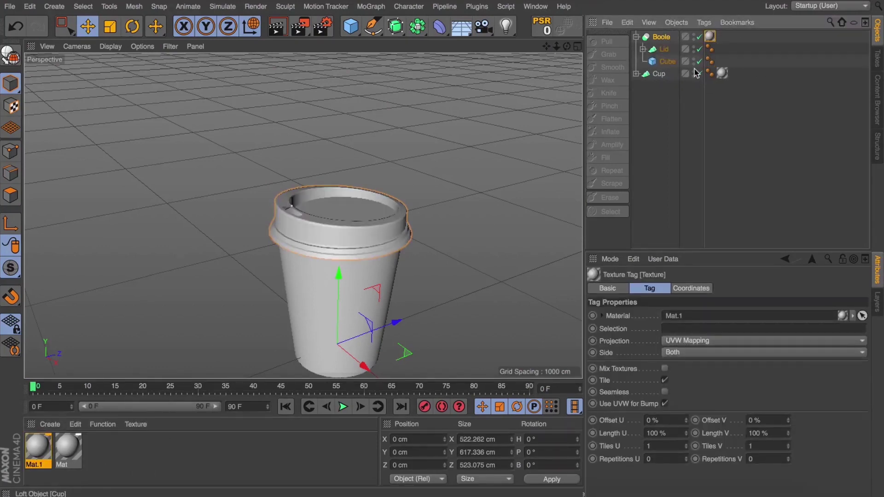
{"action": "left_click", "coordinate": [636, 36]}
Darken the lid material by setting its colour's V value to 20%
{"action": "double_click", "coordinate": [38, 447]}
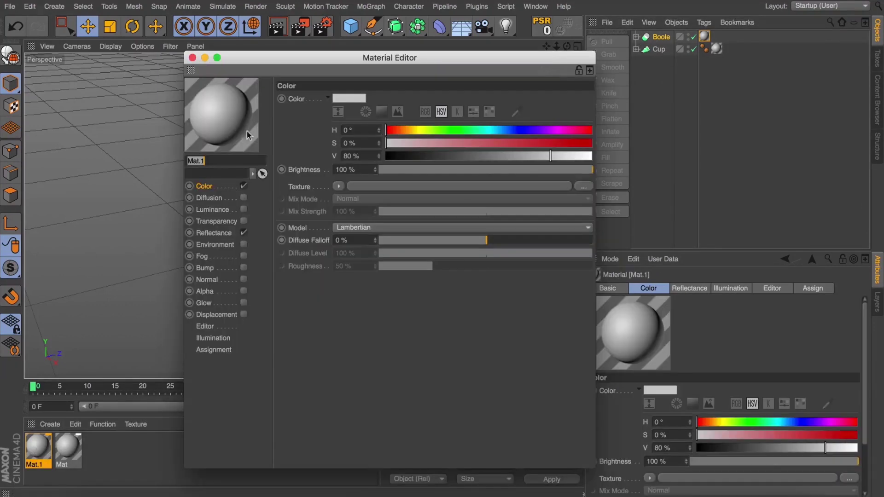
{"action": "left_click", "coordinate": [427, 157]}
{"action": "left_click", "coordinate": [192, 58]}
{"action": "scroll", "coordinate": [303, 216], "scroll_direction": "up", "scroll_amount": 5}
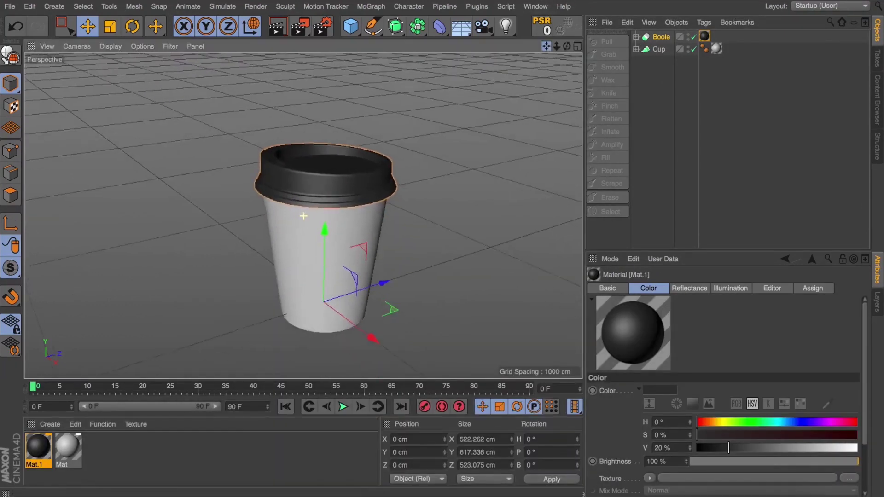